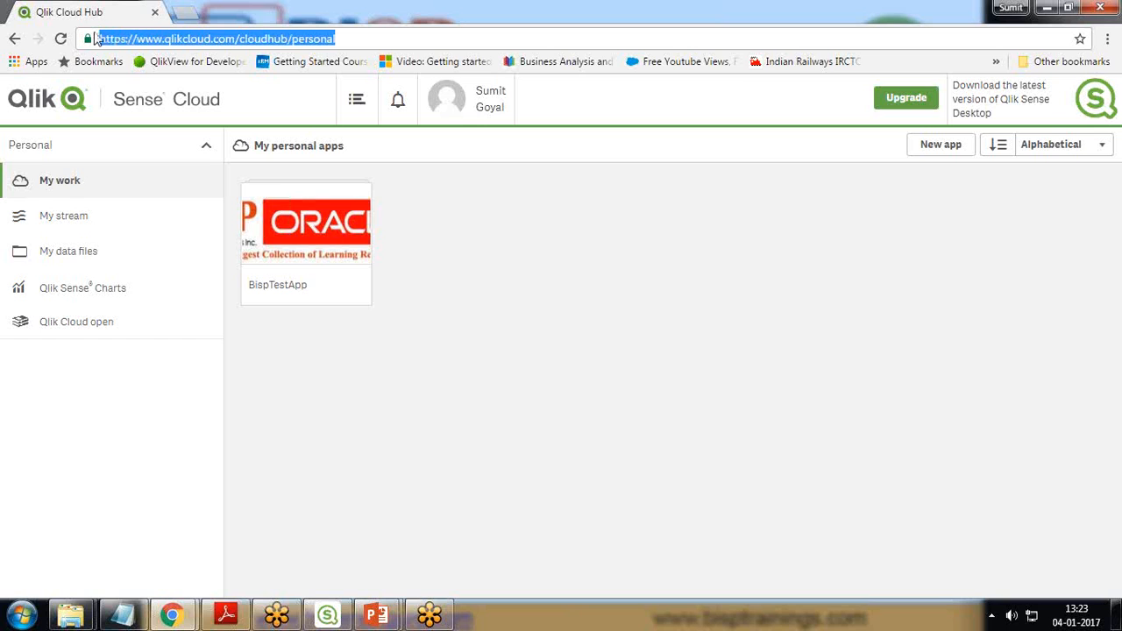
# Step: Sign in to Qlik Cloud with the prefilled account credentials and close the old hub tab
pyautogui.click(1071, 85)
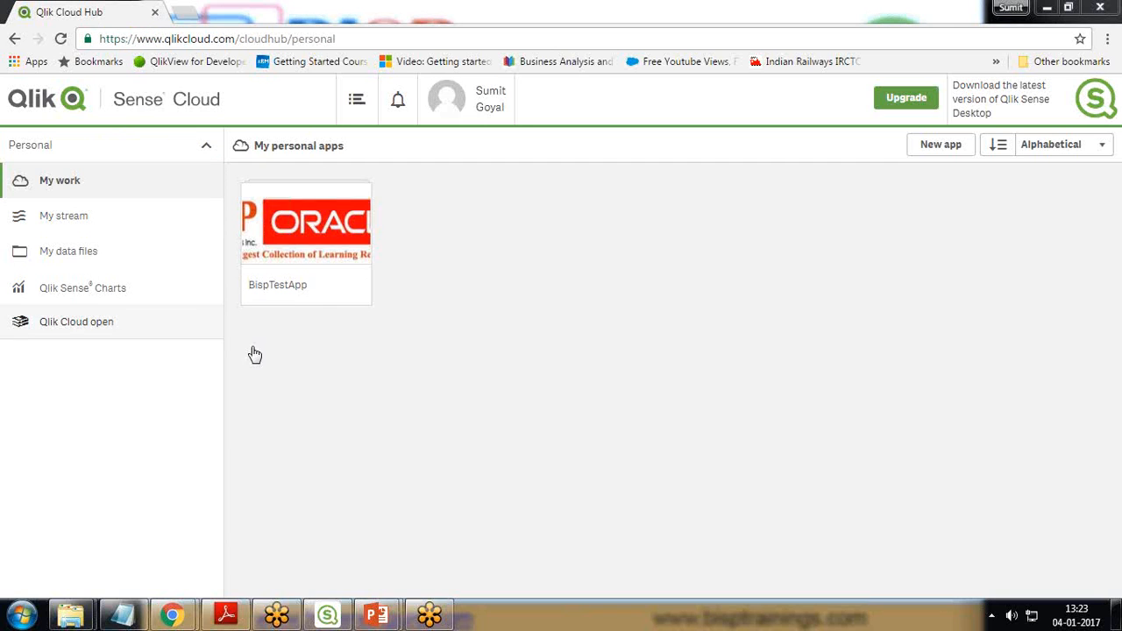
pyautogui.click(290, 242)
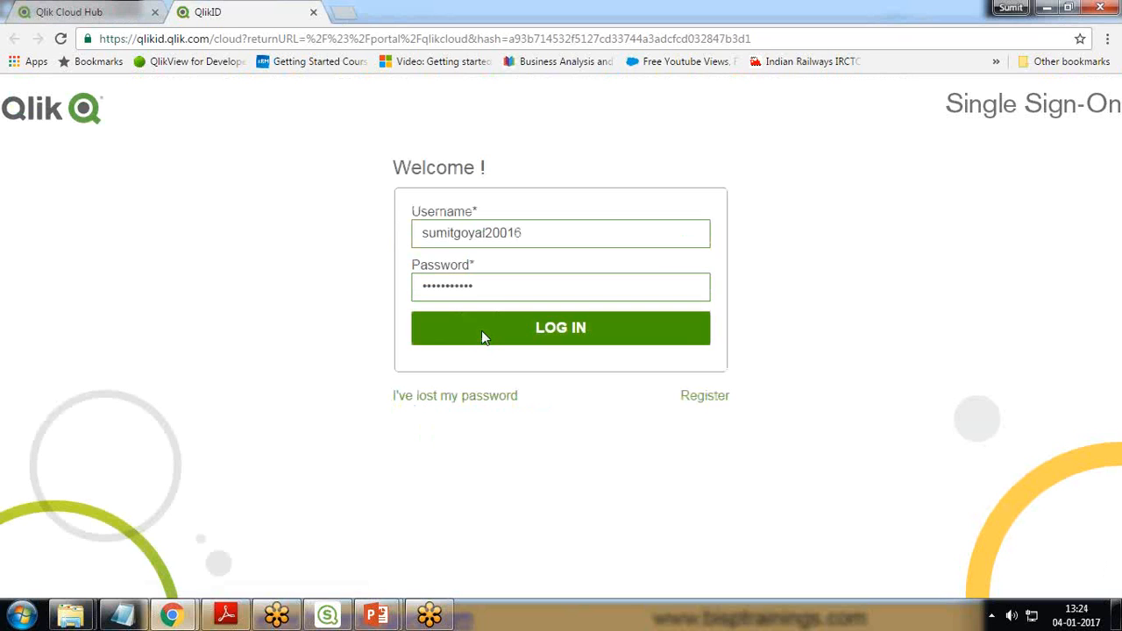
pyautogui.click(481, 332)
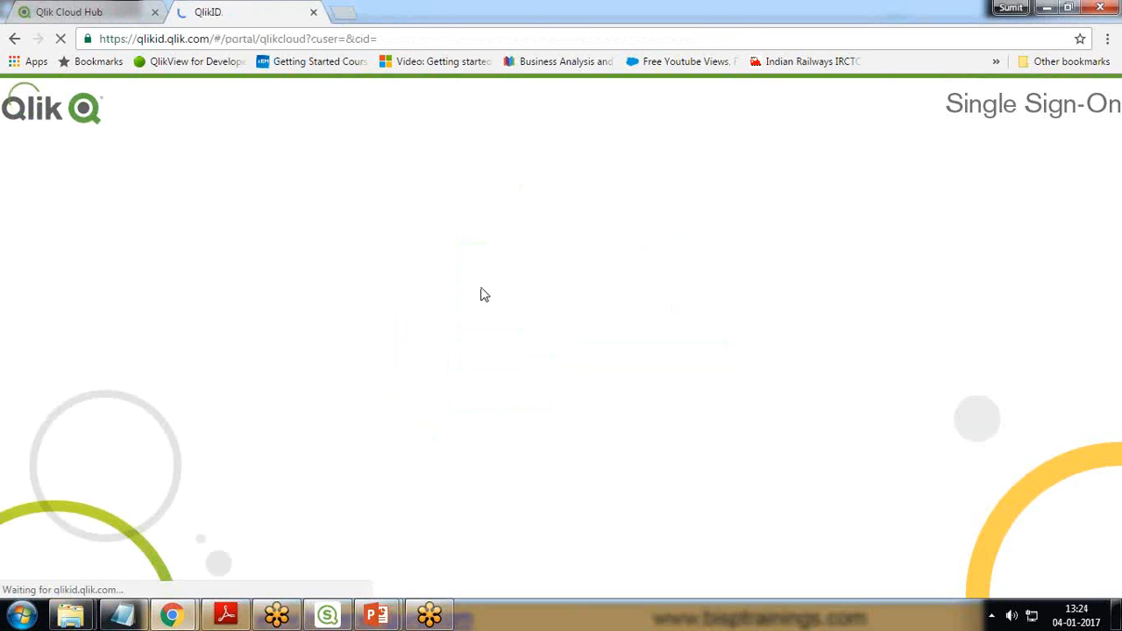
pyautogui.click(155, 13)
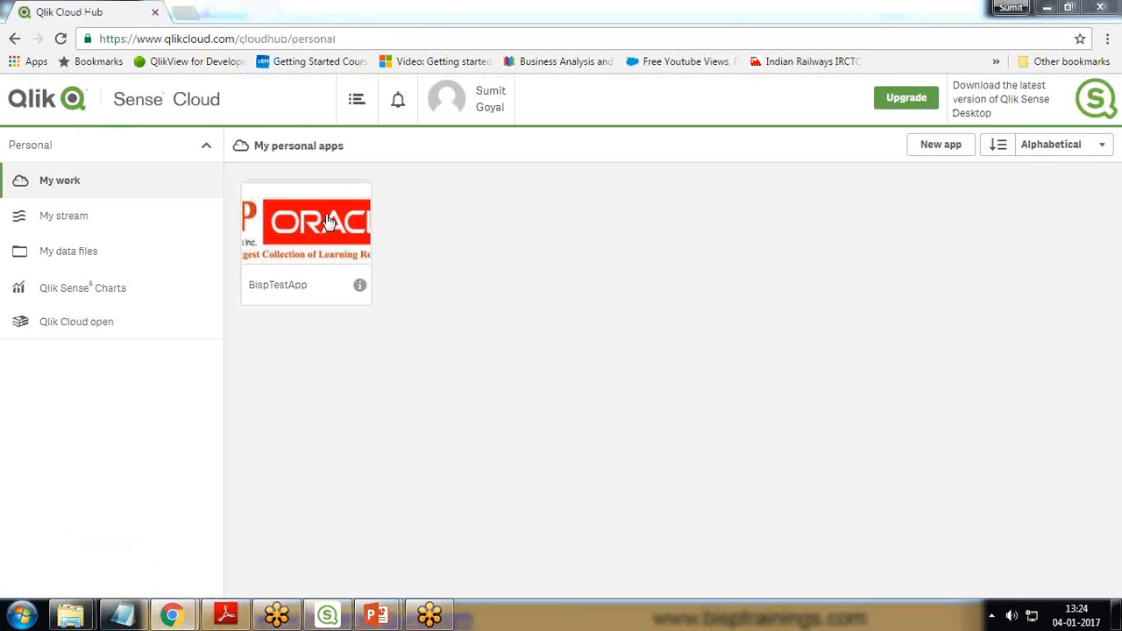
# Step: Open BispTestApp from the personal apps and view its TestSheet
pyautogui.click(326, 221)
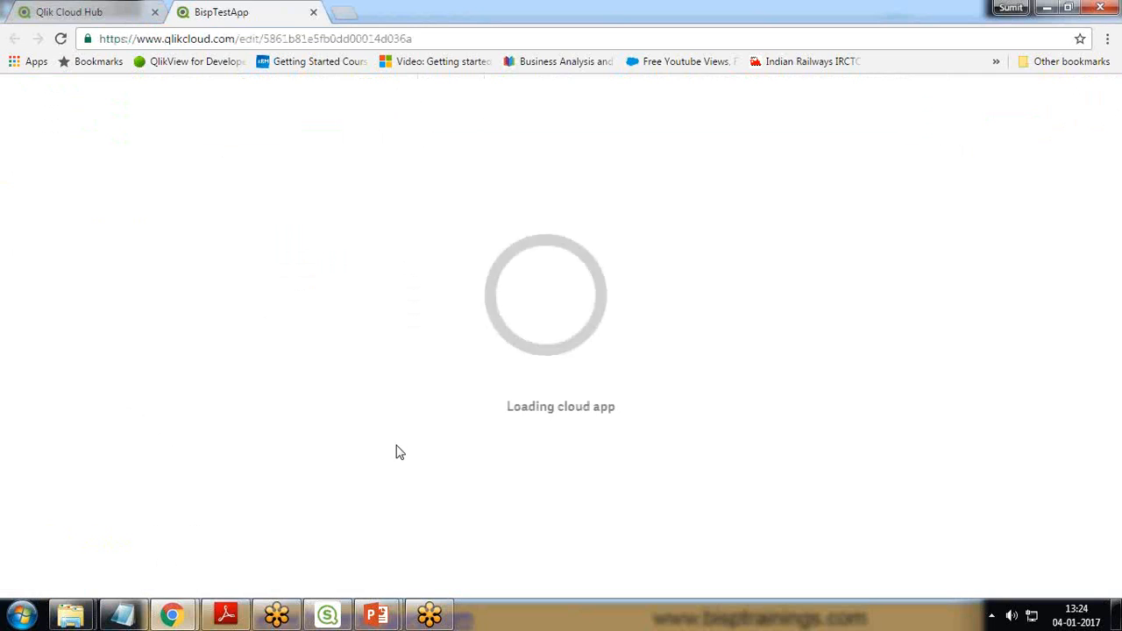
pyautogui.moveTo(261, 38)
pyautogui.mouseDown()
pyautogui.moveTo(387, 39)
pyautogui.moveTo(264, 39)
pyautogui.mouseUp()
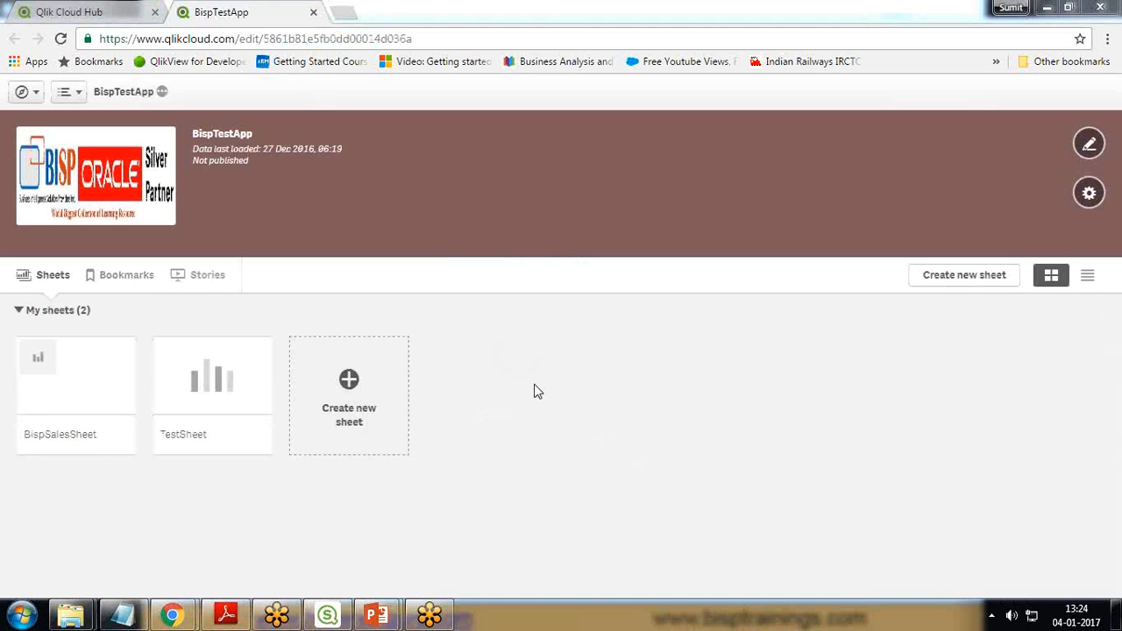
pyautogui.click(210, 389)
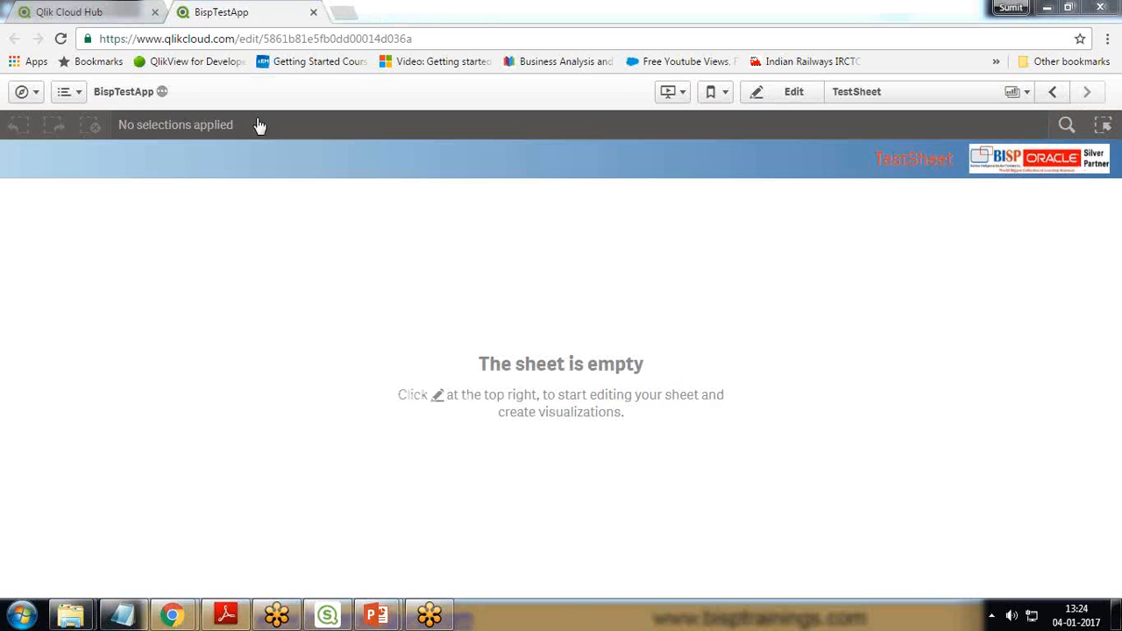
# Step: Return to the app overview, examine the chart on BispSalesSheet, and close the app
pyautogui.click(21, 91)
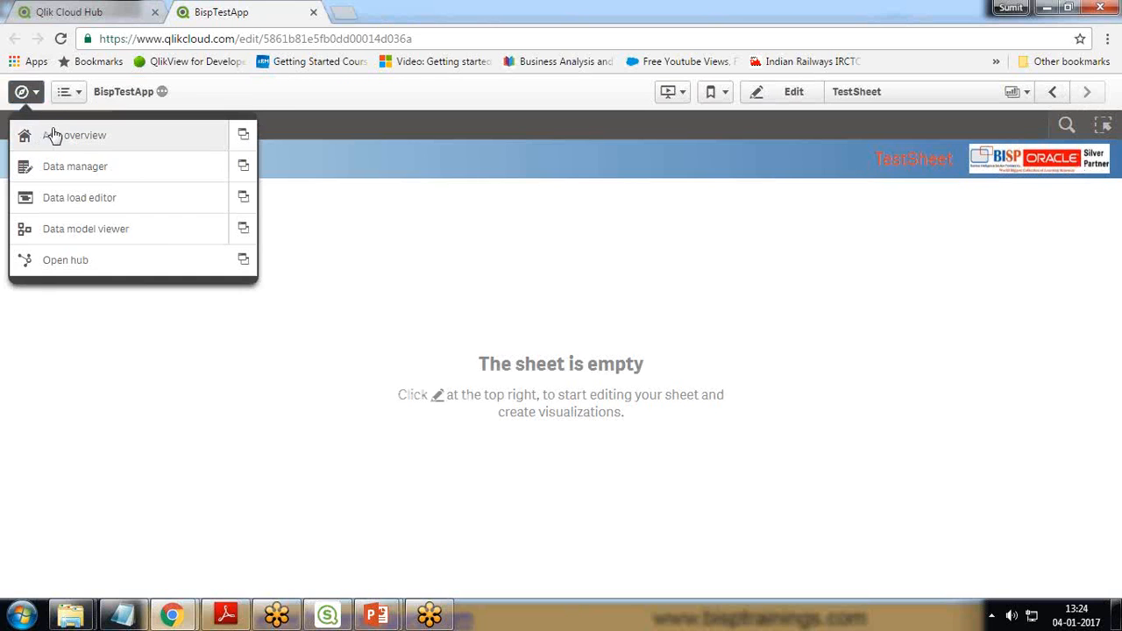
pyautogui.click(53, 135)
pyautogui.click(70, 375)
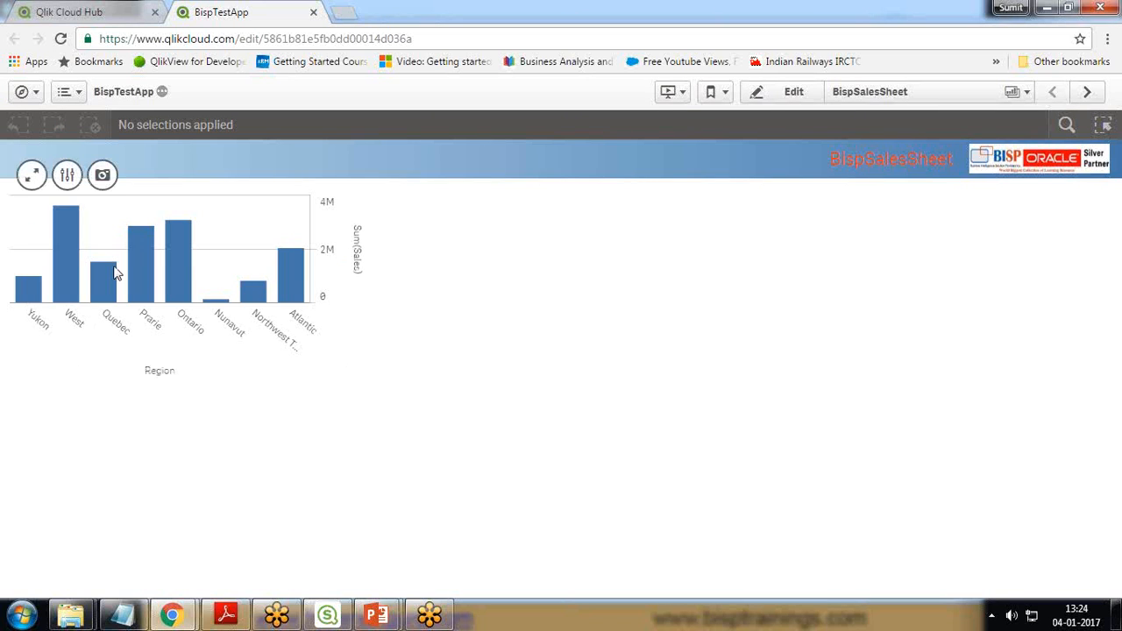
pyautogui.moveTo(194, 269)
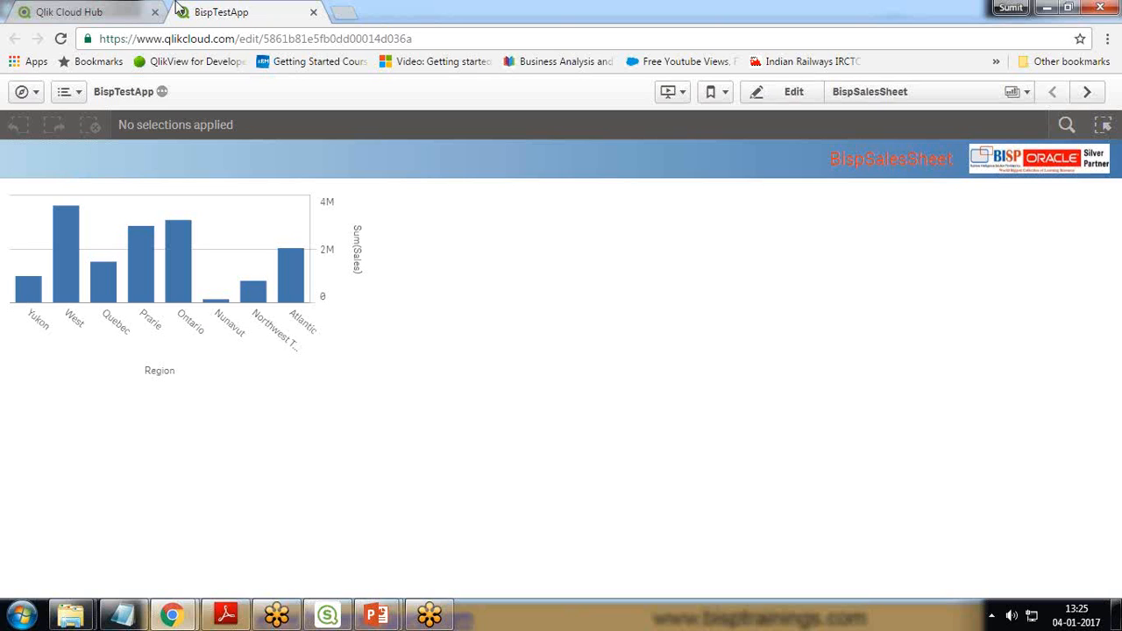
pyautogui.click(313, 13)
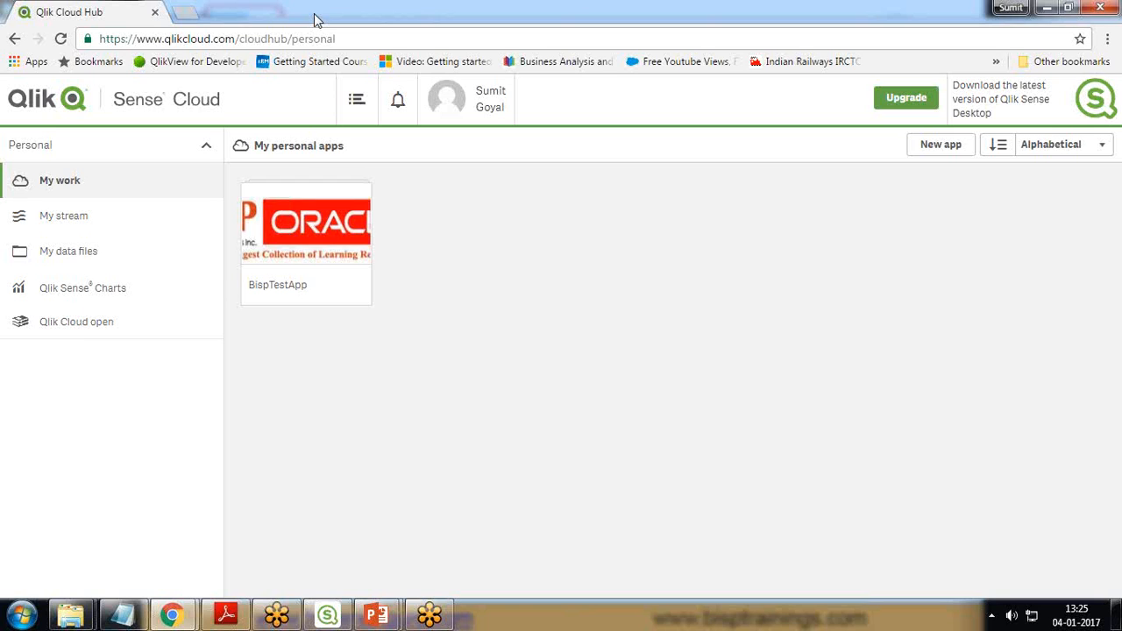
# Step: Download BispTestApp to the Desktop as a QVF file named BispTestApp
pyautogui.rightClick(288, 241)
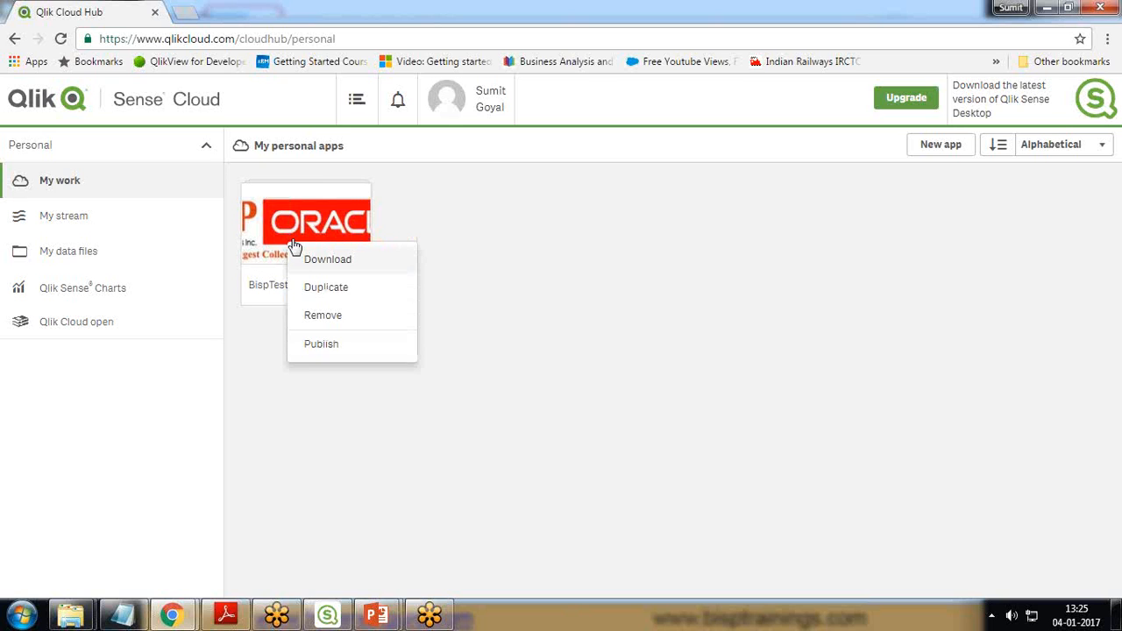
pyautogui.click(332, 263)
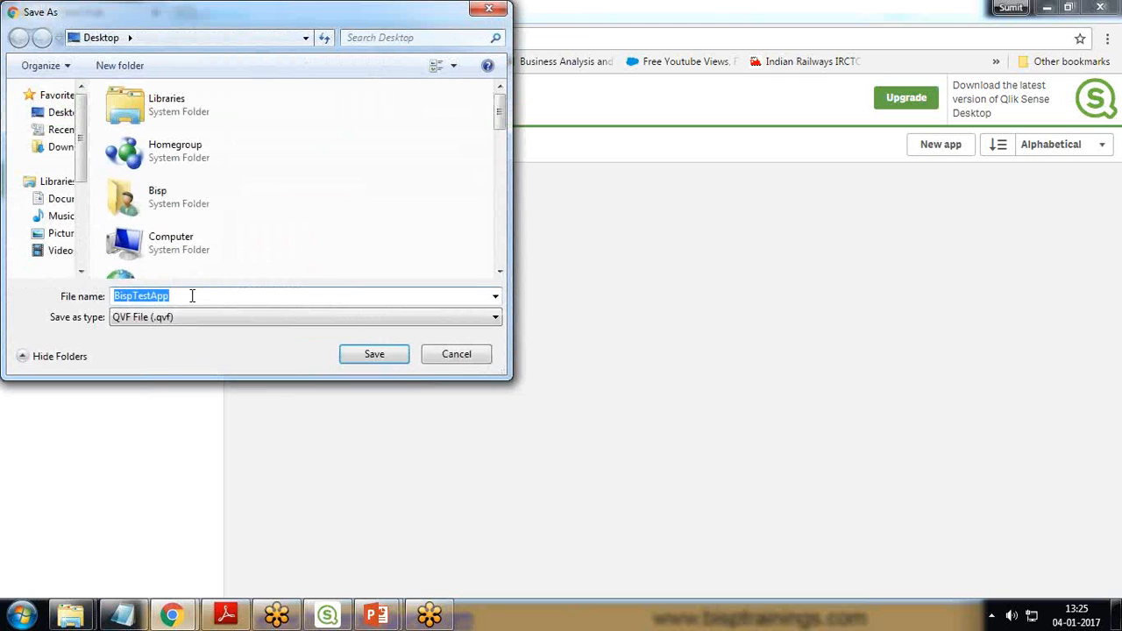
pyautogui.moveTo(173, 26); pyautogui.dragTo(424, 153)
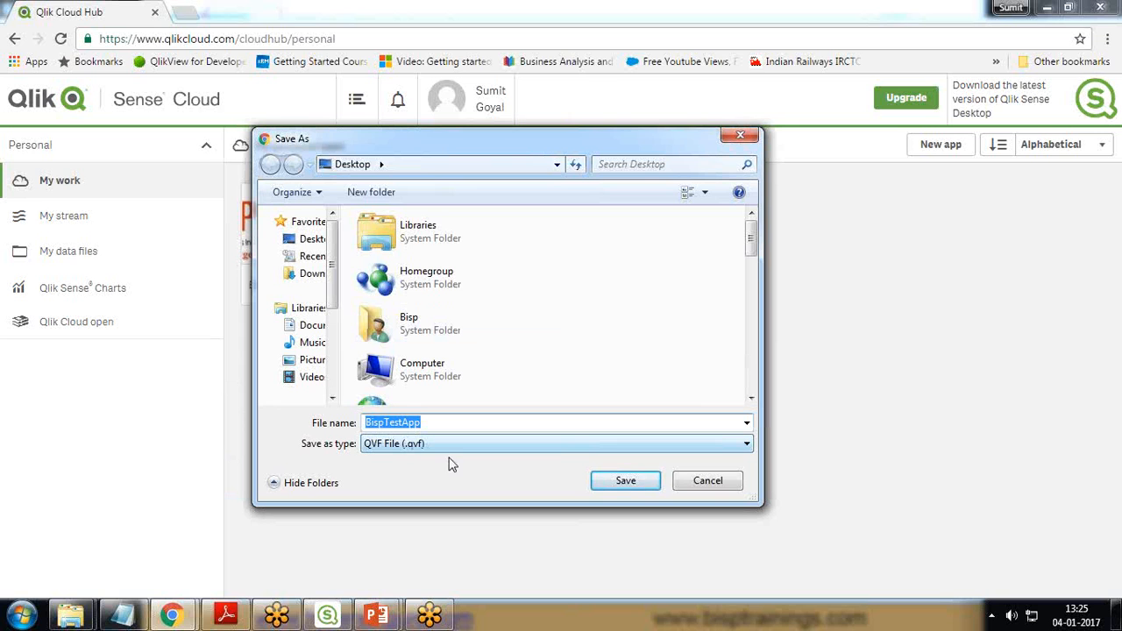
pyautogui.click(640, 482)
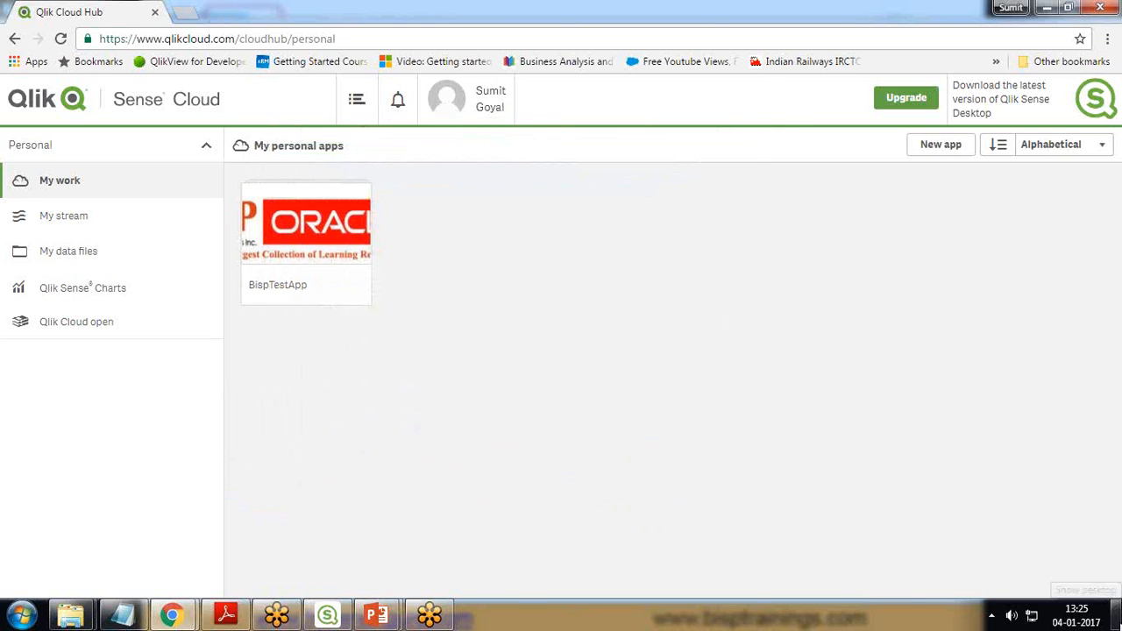
# Step: Move the downloaded BispTestApp.qvf to a clear area of the desktop and switch to Qlik Sense Desktop to open it
pyautogui.click(1116, 615)
pyautogui.moveTo(215, 103); pyautogui.dragTo(517, 54)
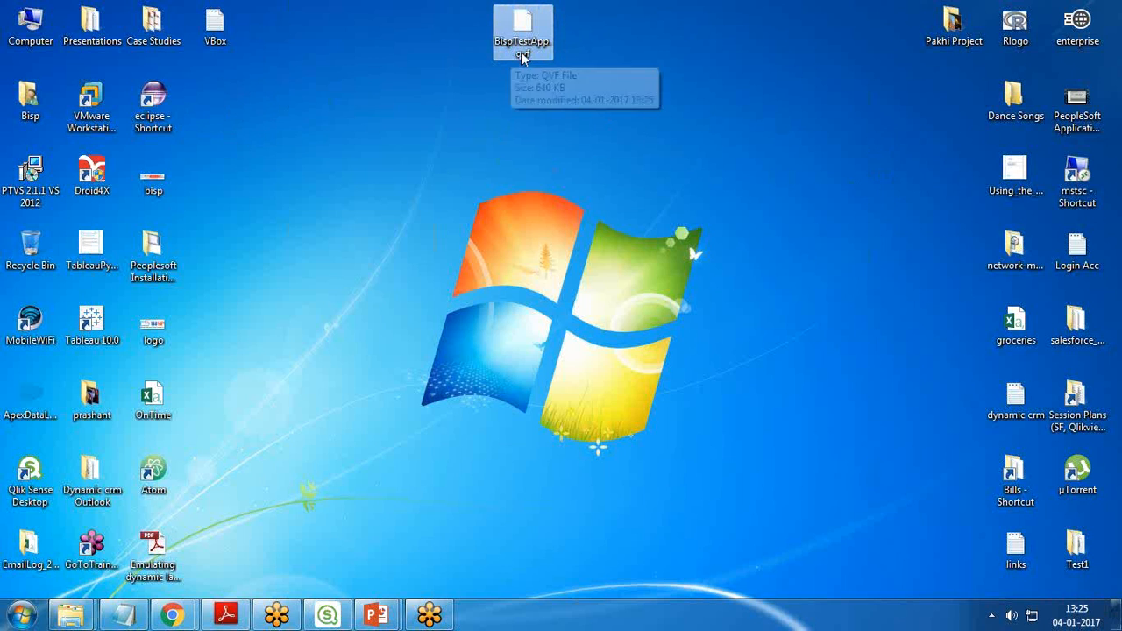
pyautogui.moveTo(324, 618)
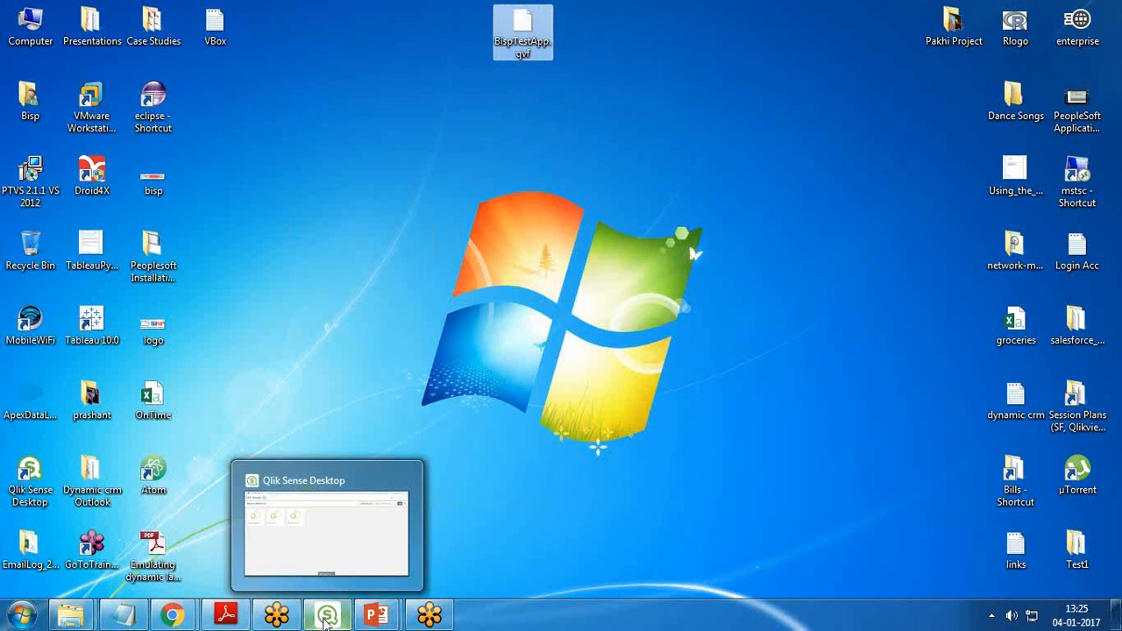
pyautogui.click(324, 617)
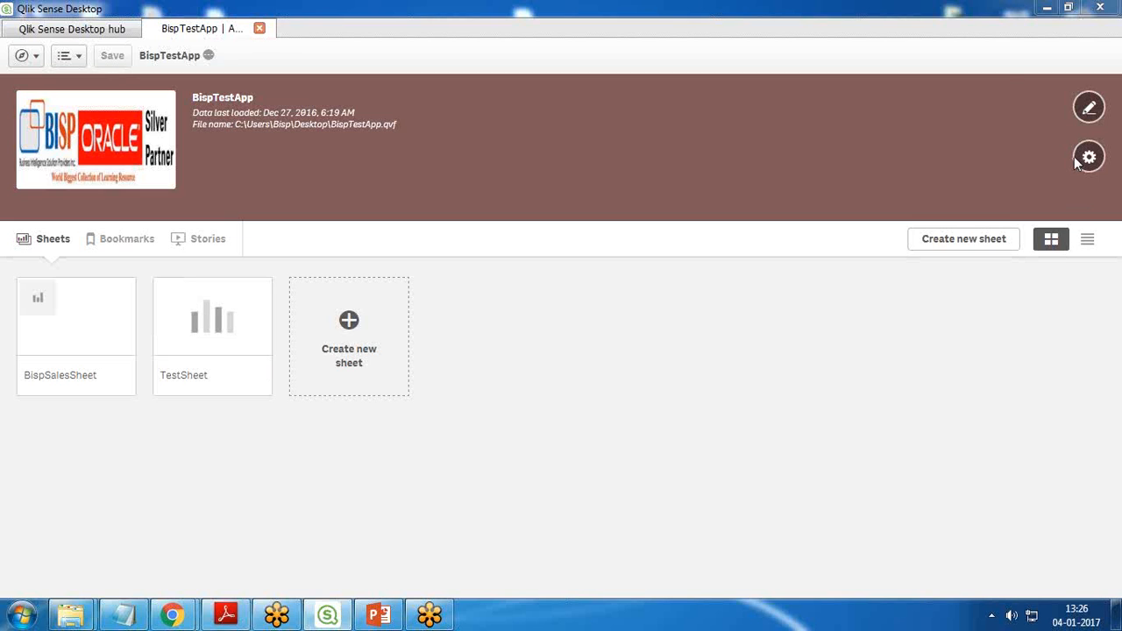
# Step: Open the Data manager for BispTestApp and try to load its data
pyautogui.click(69, 55)
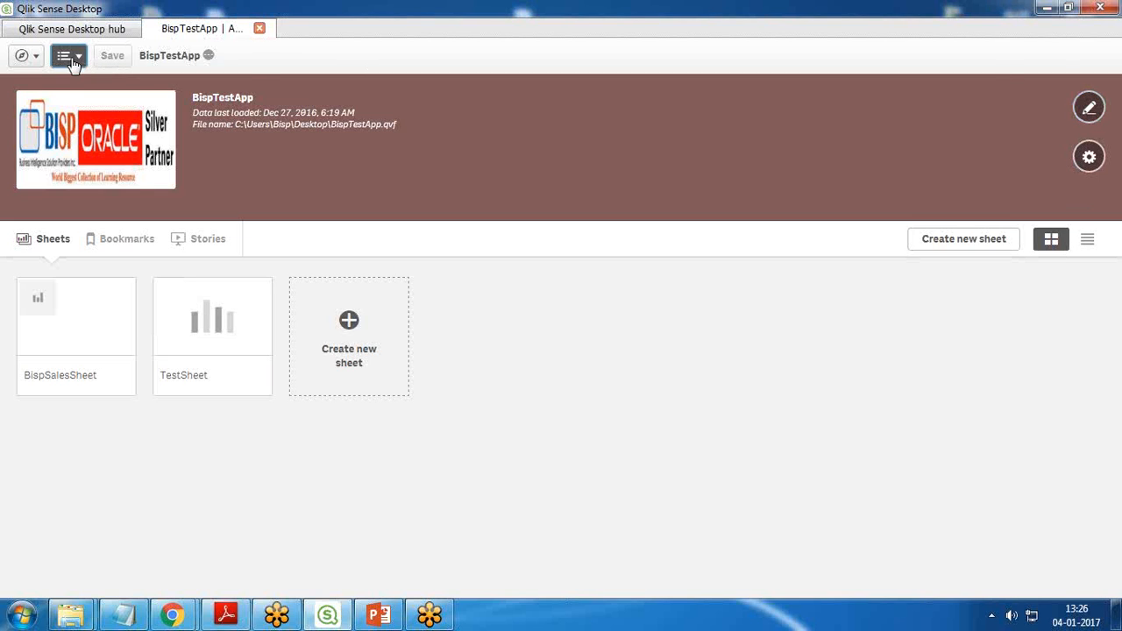
pyautogui.click(24, 58)
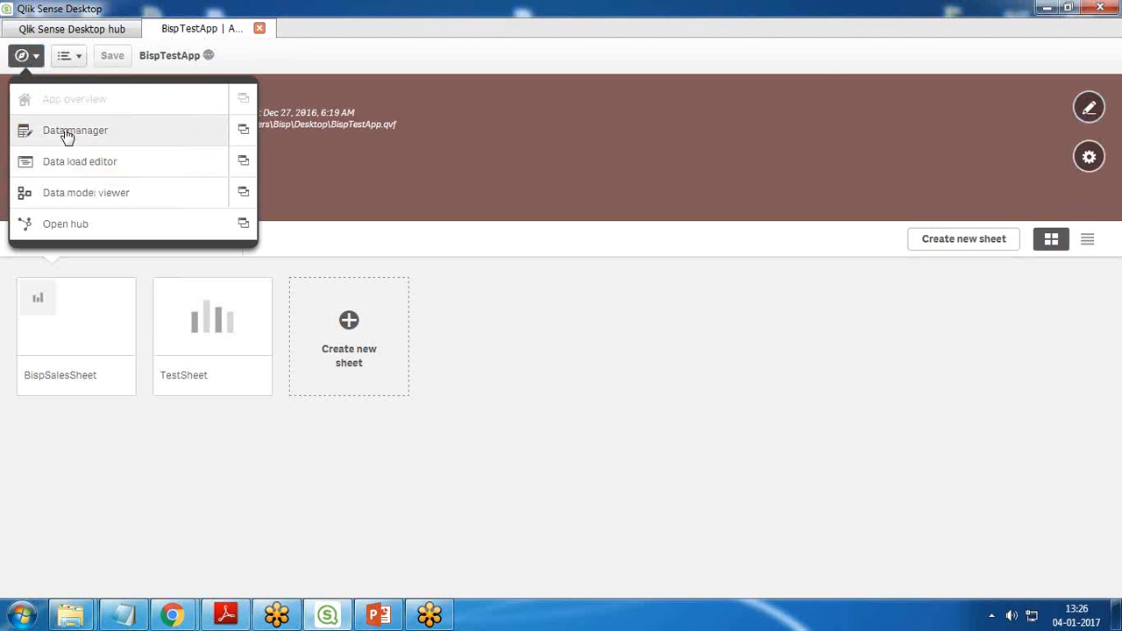
pyautogui.click(66, 134)
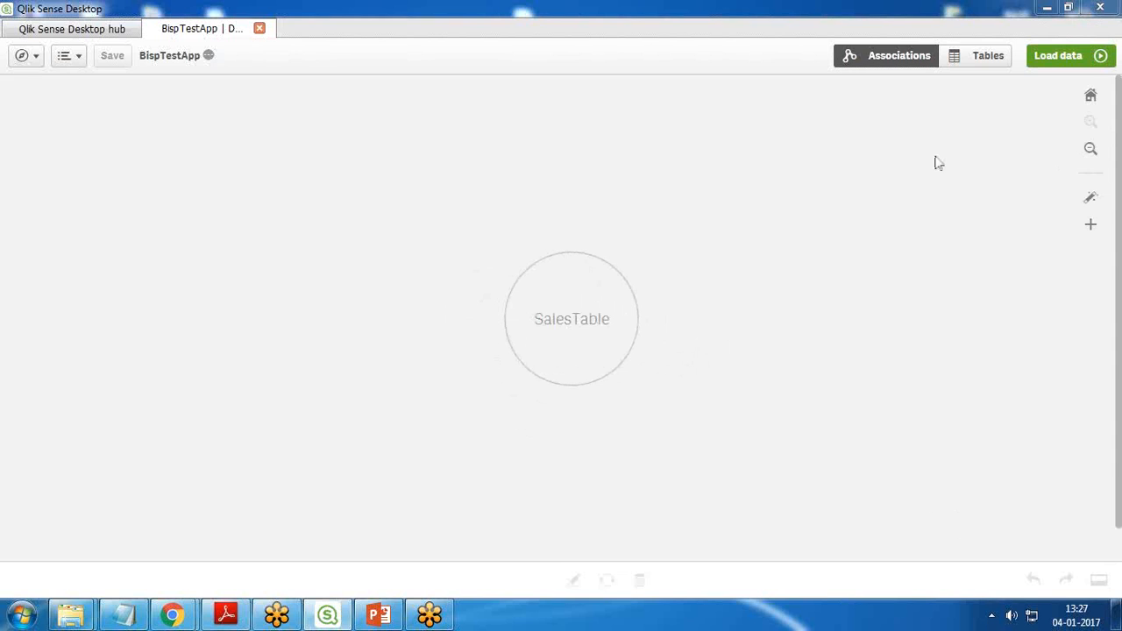
pyautogui.moveTo(570, 328); pyautogui.dragTo(447, 296)
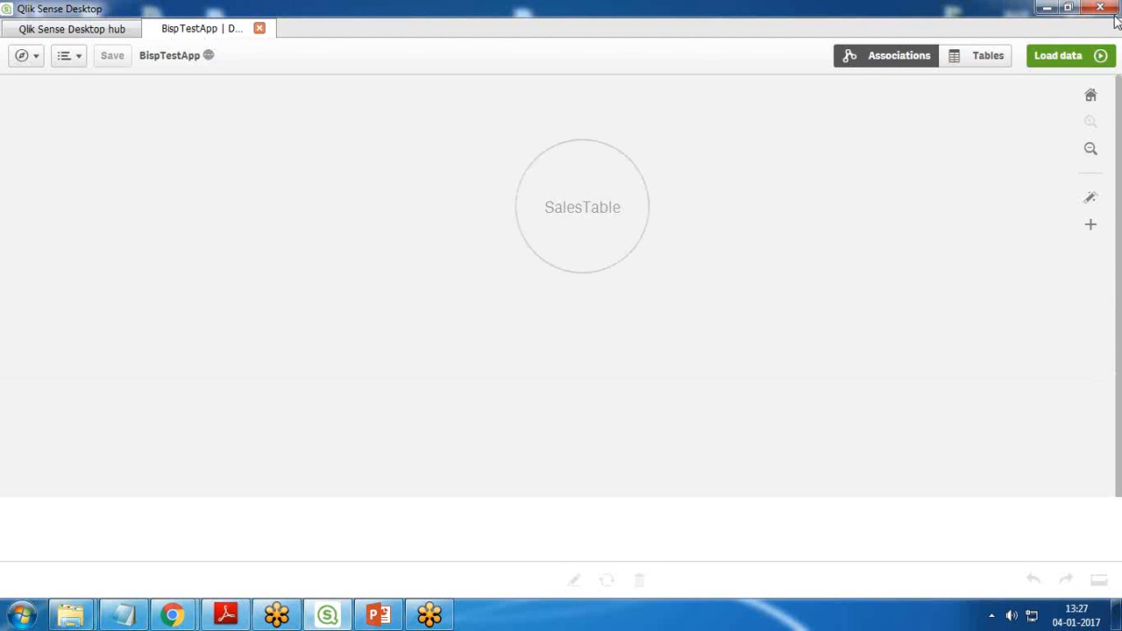
pyautogui.click(1057, 55)
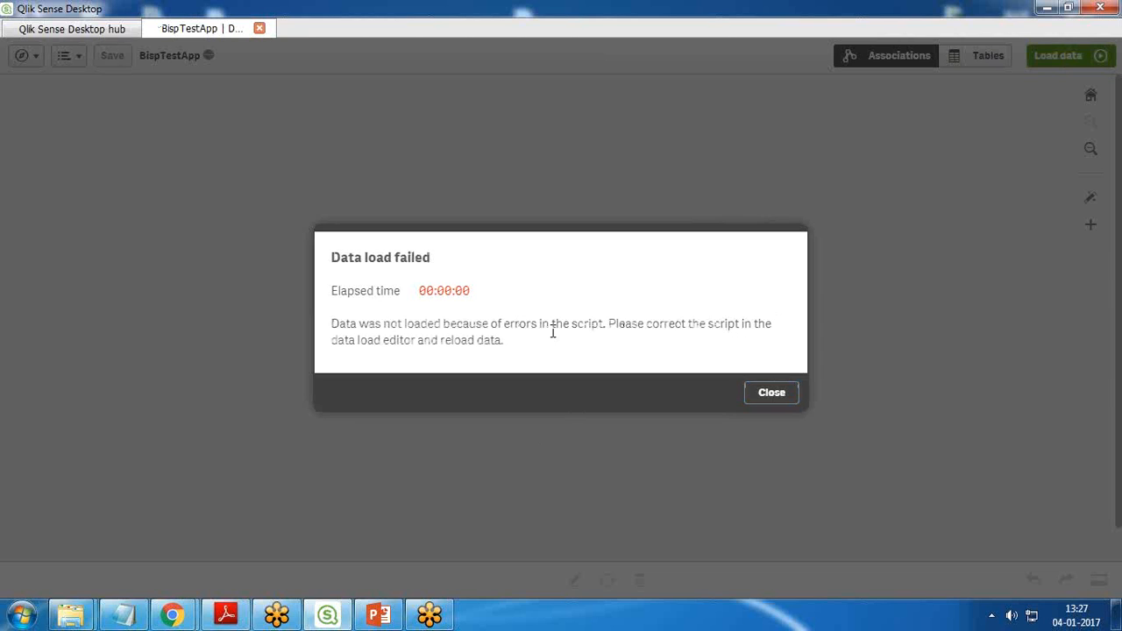
pyautogui.click(780, 398)
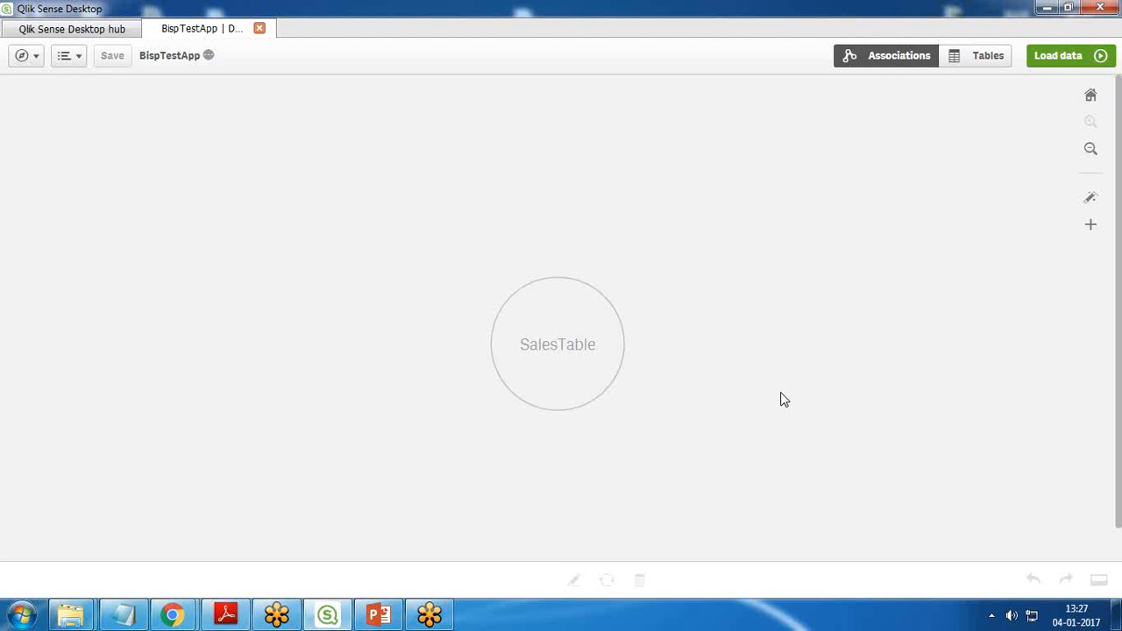
# Step: Open the Data load editor and unlock the auto-generated script section
pyautogui.click(37, 56)
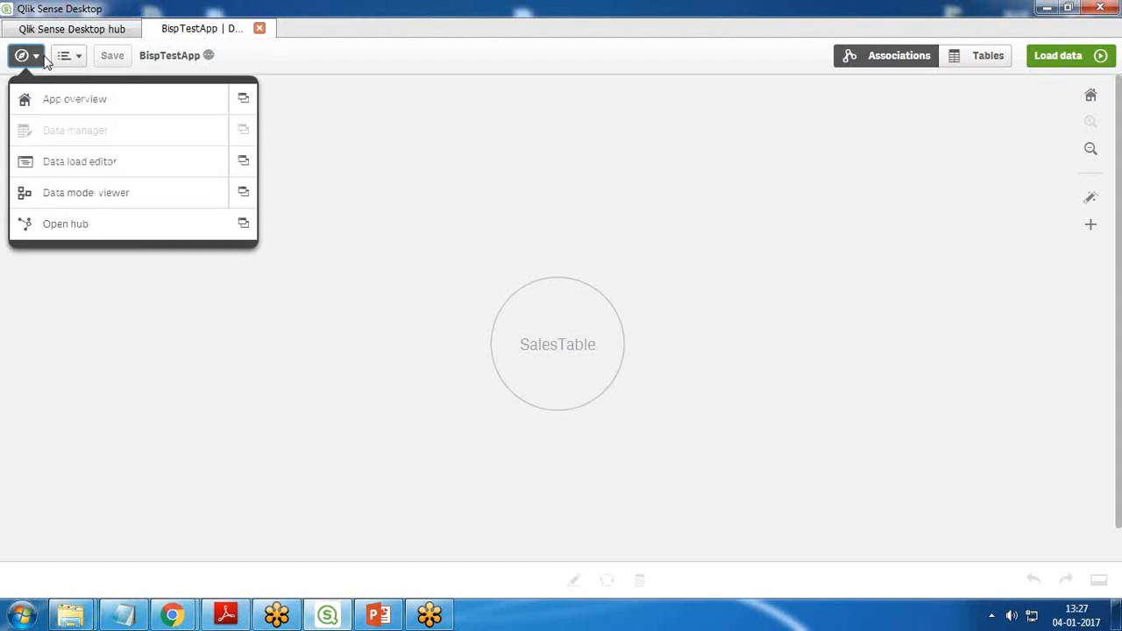
pyautogui.click(59, 166)
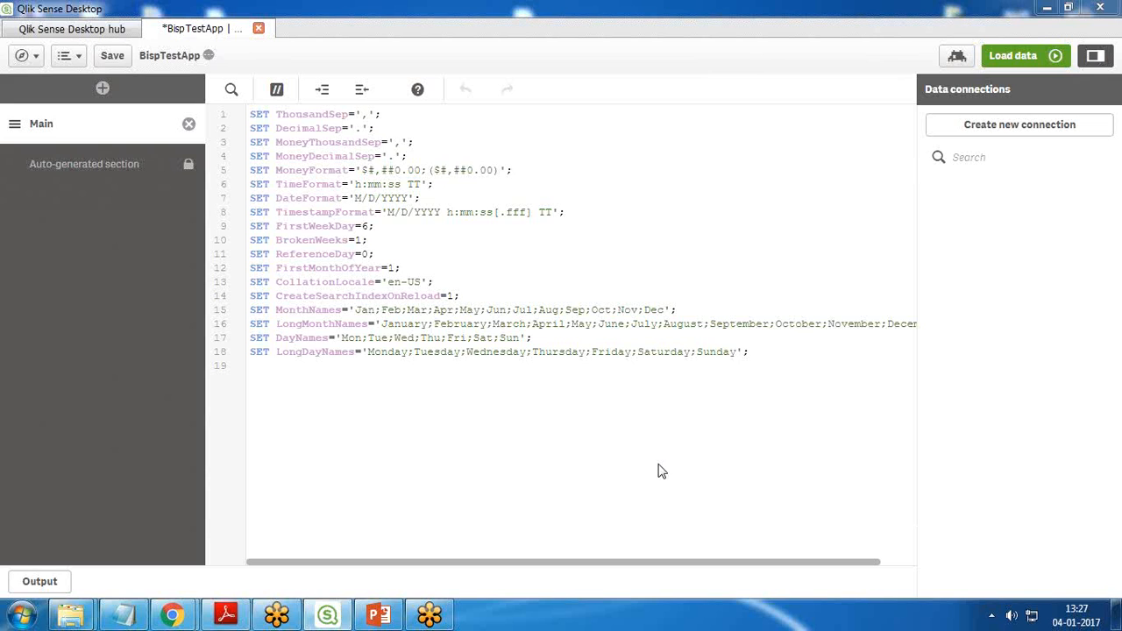
pyautogui.click(57, 167)
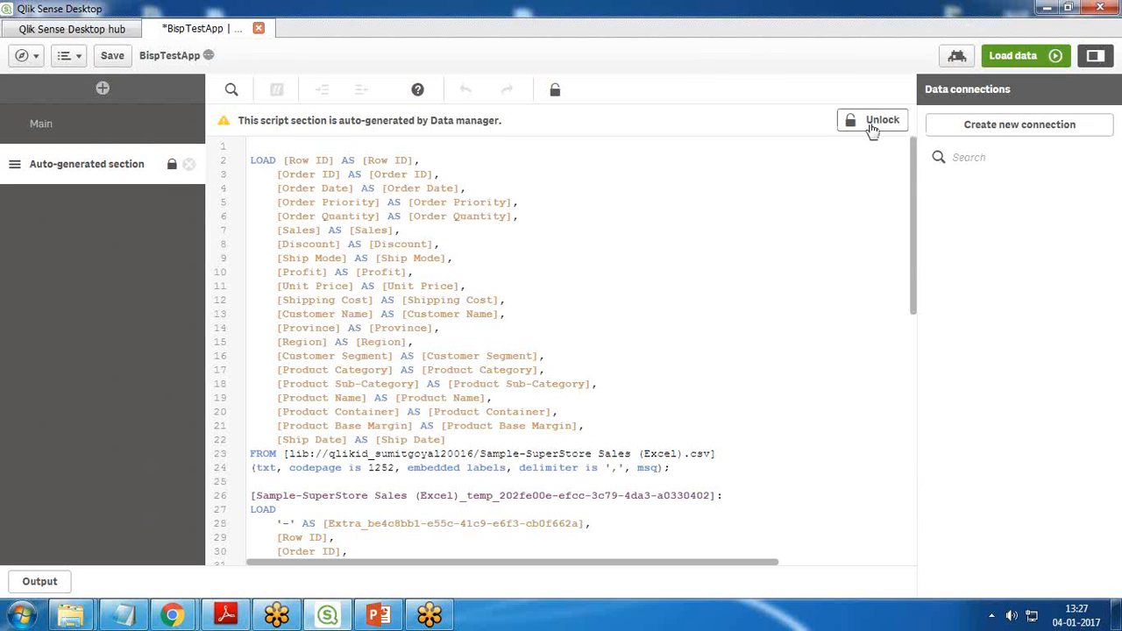
pyautogui.click(871, 122)
pyautogui.click(810, 230)
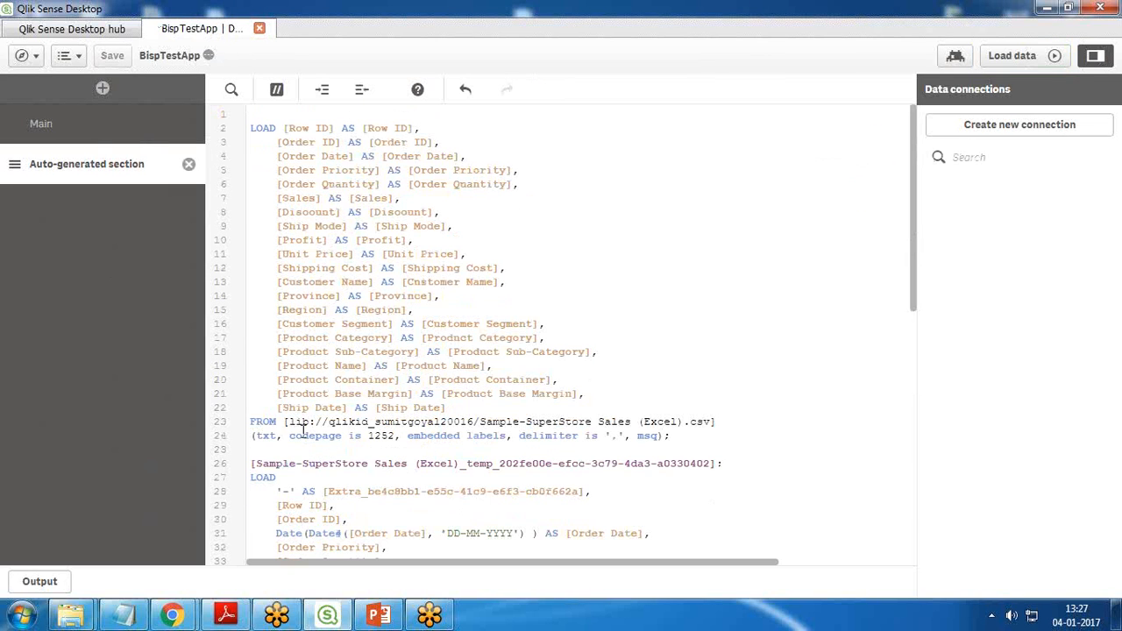
# Step: Try to load the data with the unlocked script and inspect the CSV source path in its FROM clause
pyautogui.moveTo(286, 422); pyautogui.dragTo(705, 417)
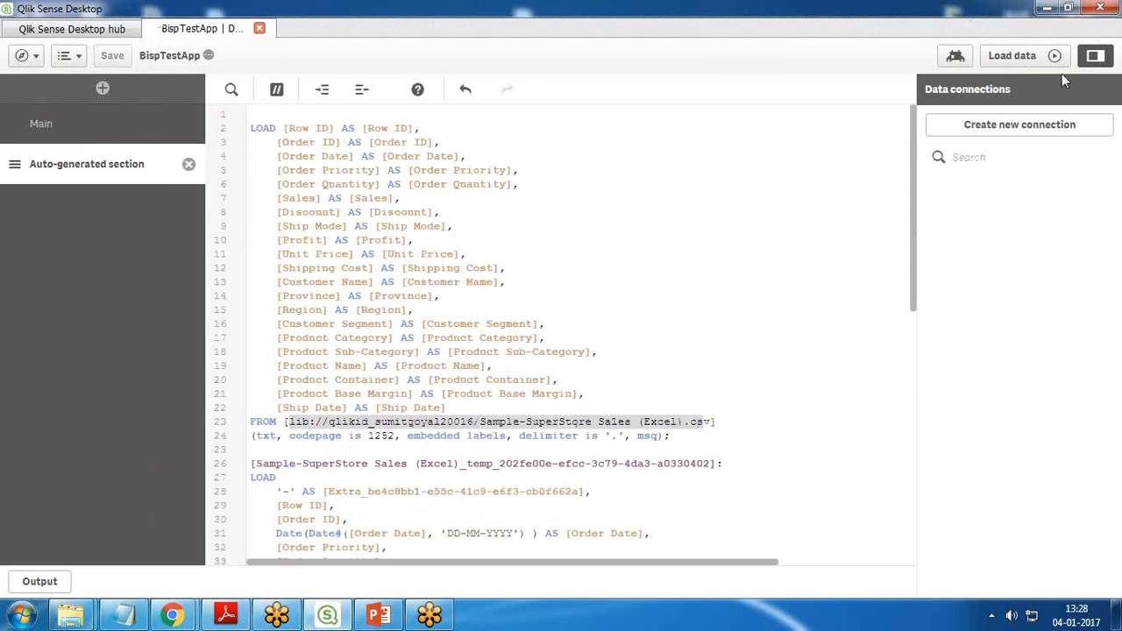
pyautogui.click(1015, 57)
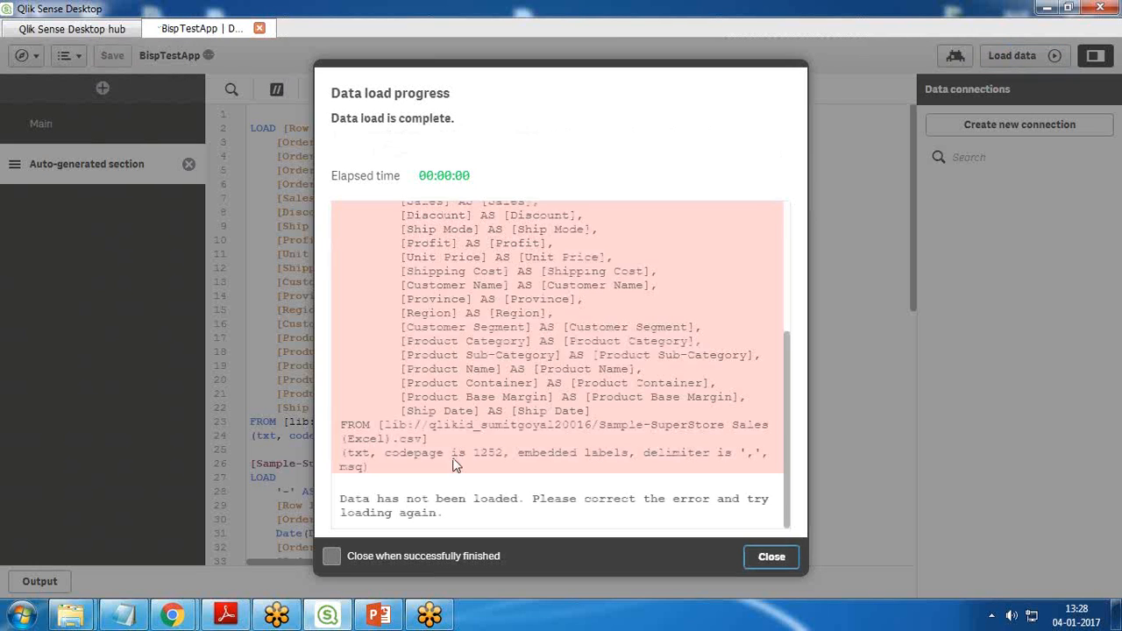
pyautogui.moveTo(359, 501); pyautogui.dragTo(518, 502)
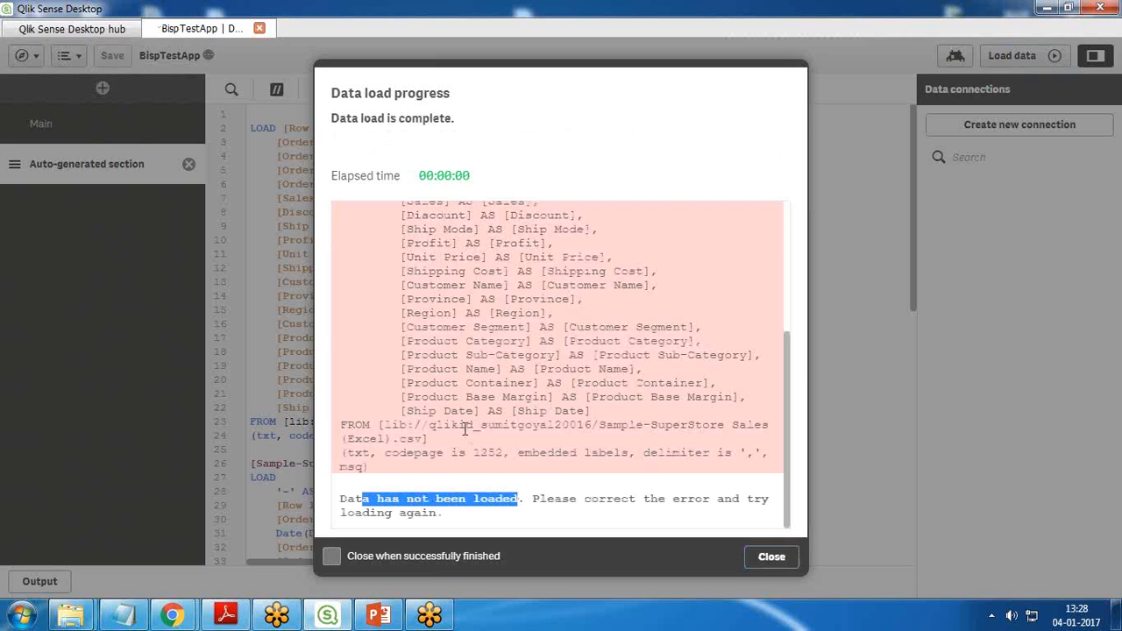
pyautogui.click(801, 558)
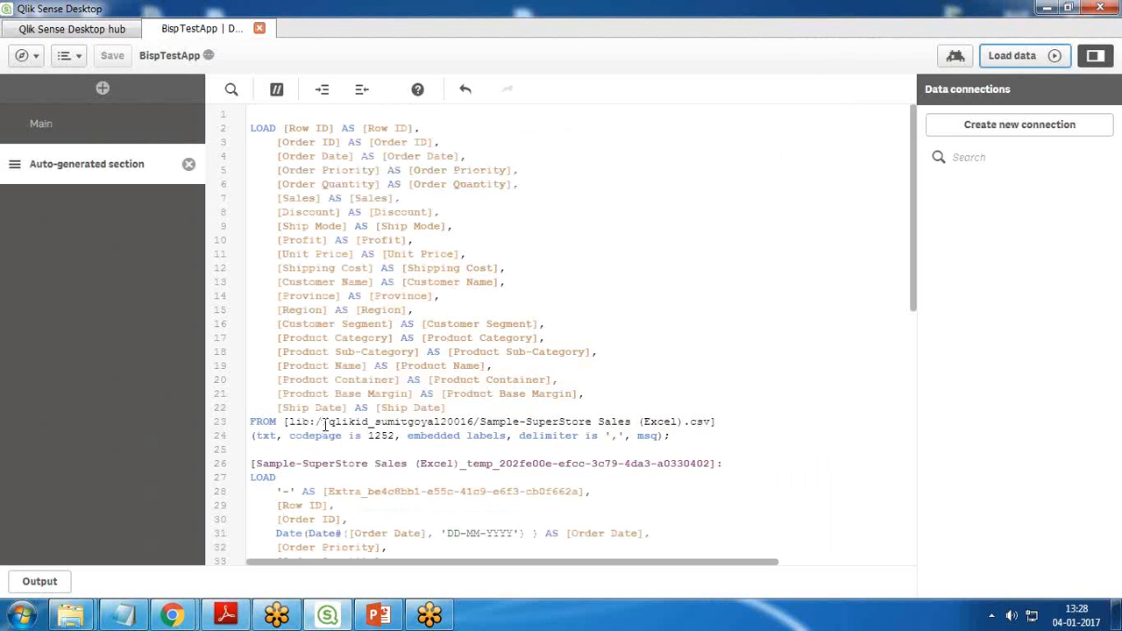
pyautogui.moveTo(327, 423); pyautogui.dragTo(372, 423)
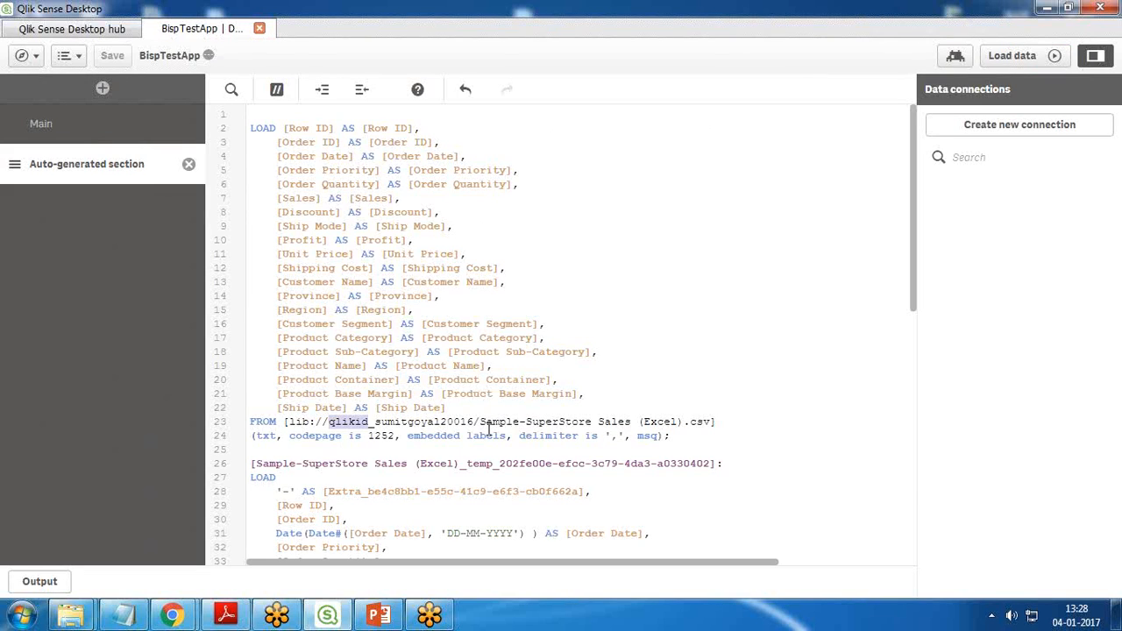
pyautogui.moveTo(479, 423); pyautogui.dragTo(701, 423)
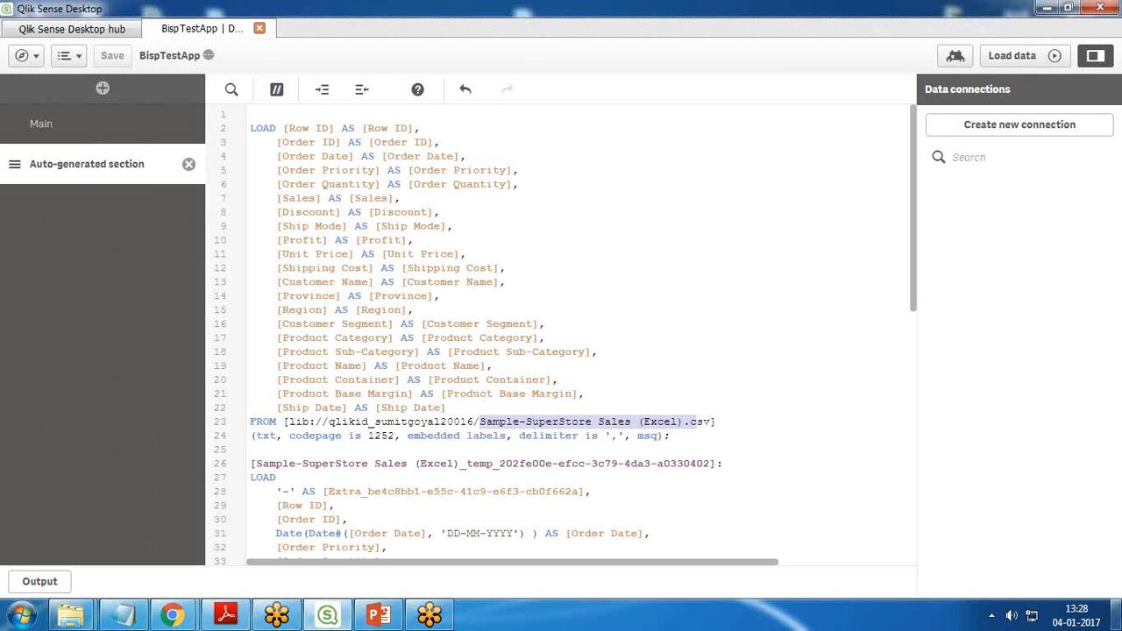
# Step: Switch to Windows Explorer, find Sample-SuperStore Sales (Excel).csv in the DataSet folder on drive D, and show the folder's full path
pyautogui.click(1117, 614)
pyautogui.doubleClick(30, 25)
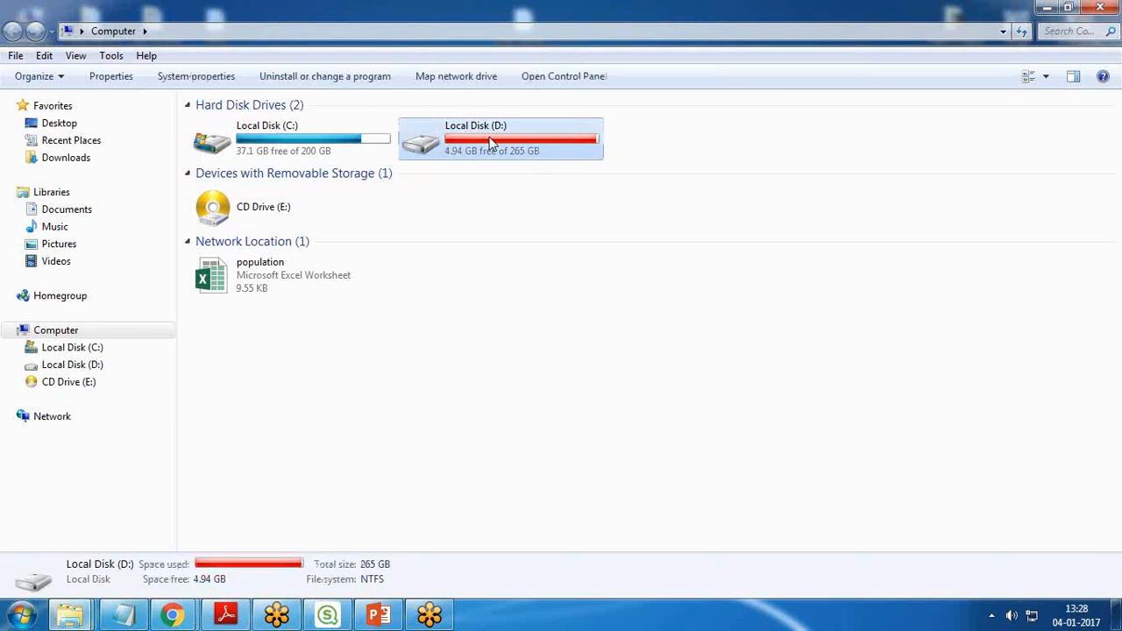
pyautogui.doubleClick(455, 140)
pyautogui.press('d')
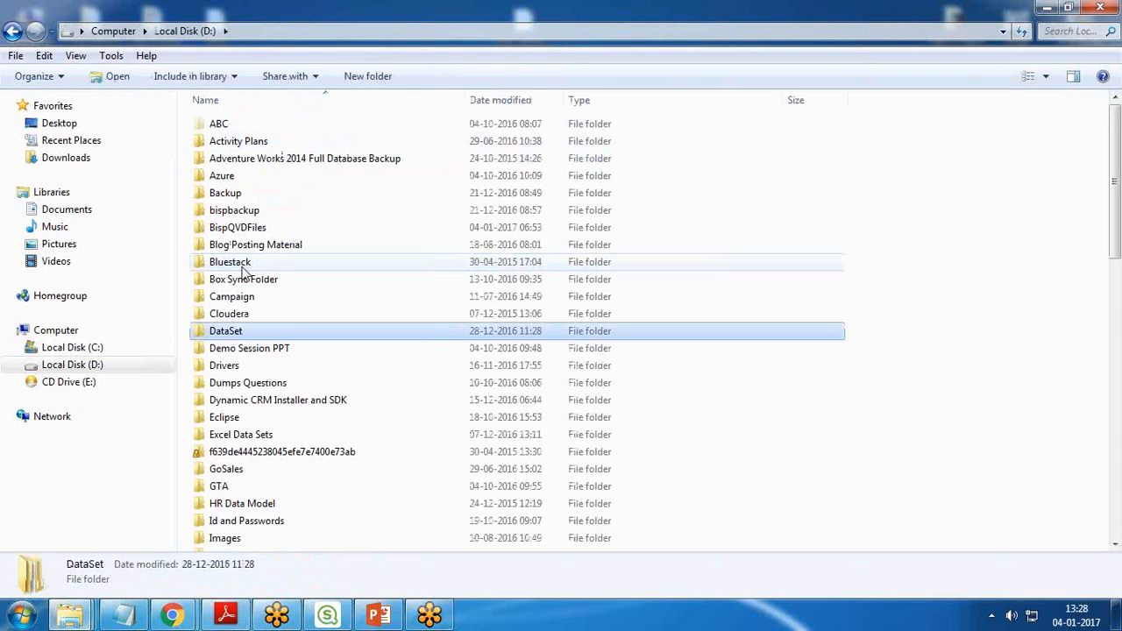
pyautogui.press('Return')
pyautogui.scroll(-6, 263, 303)
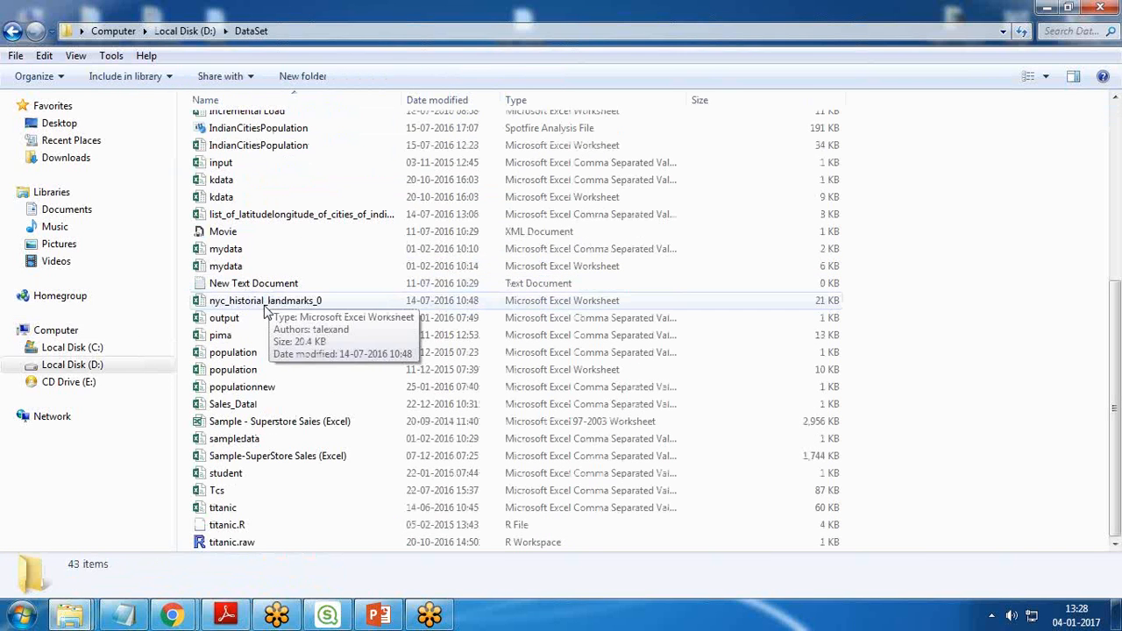
pyautogui.click(295, 457)
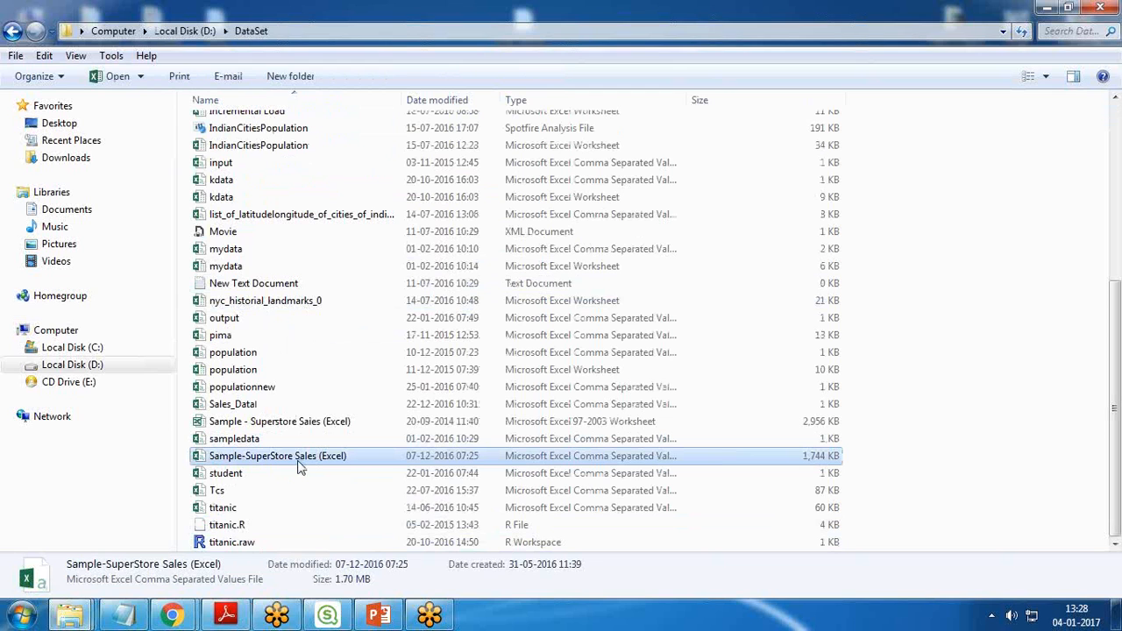
pyautogui.click(319, 31)
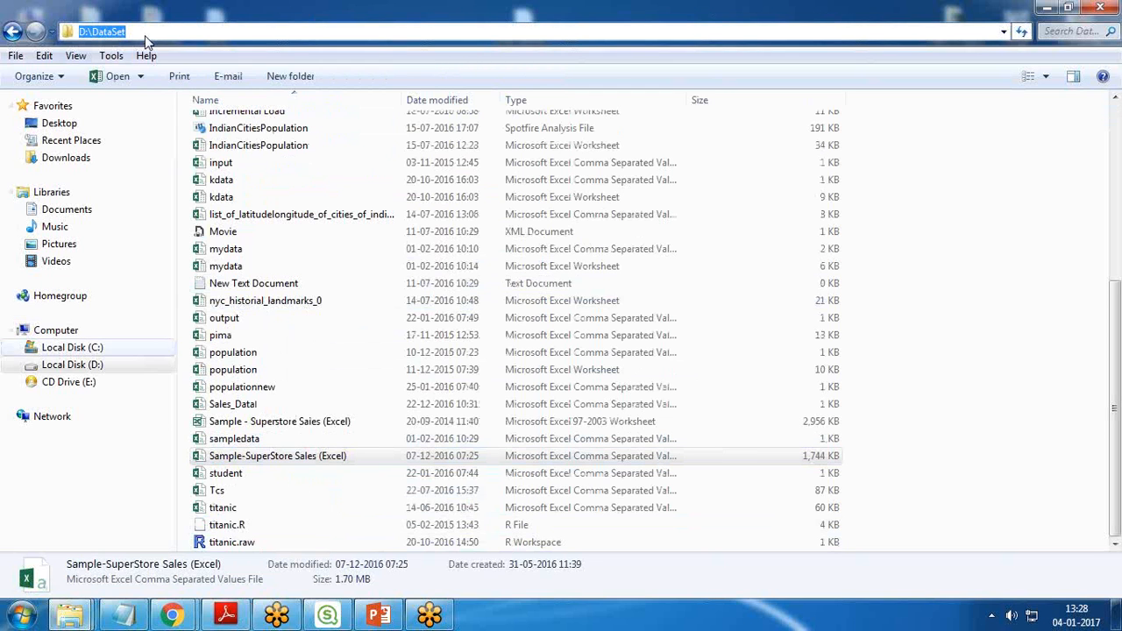
# Step: Return to Qlik Sense Desktop, start a new folder data connection, and point its path to D:\DataSet
pyautogui.click(326, 616)
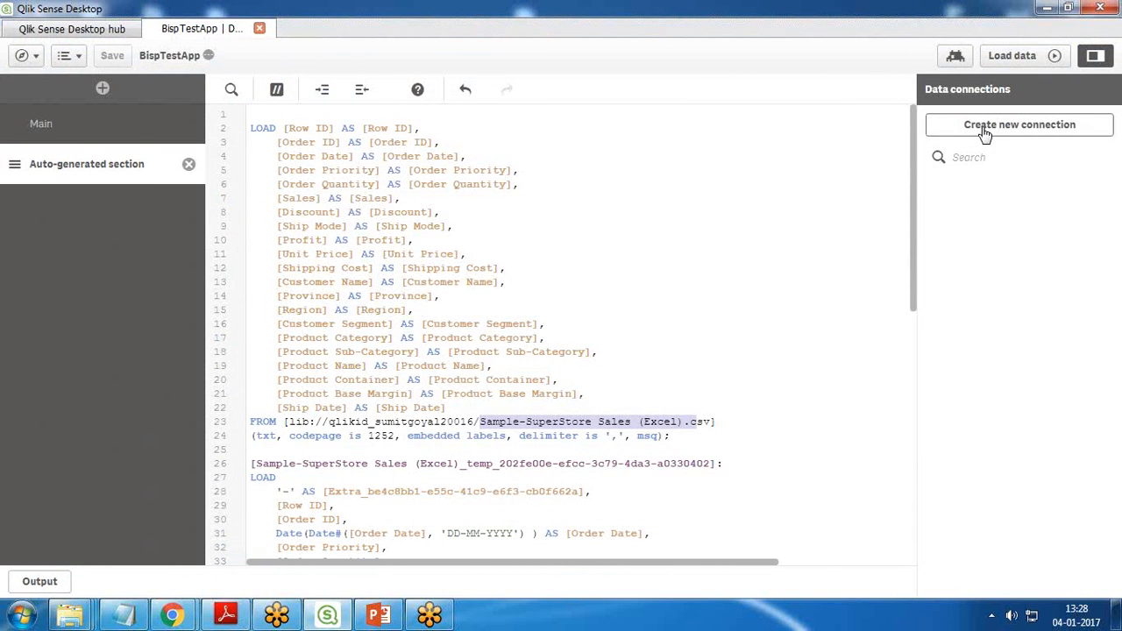
pyautogui.click(984, 132)
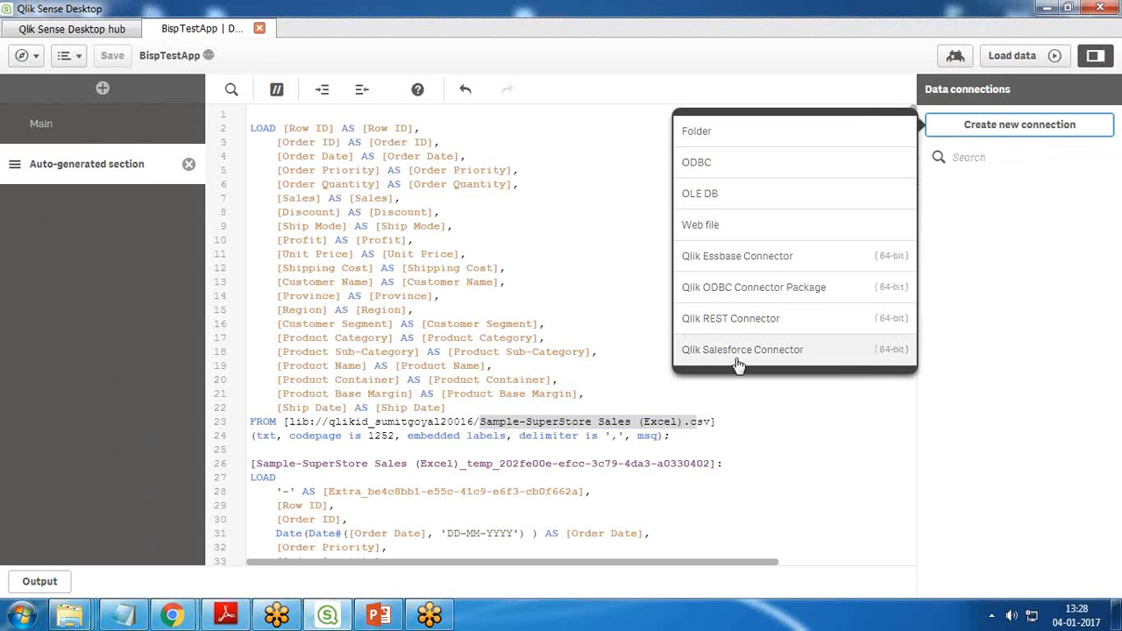
pyautogui.click(700, 138)
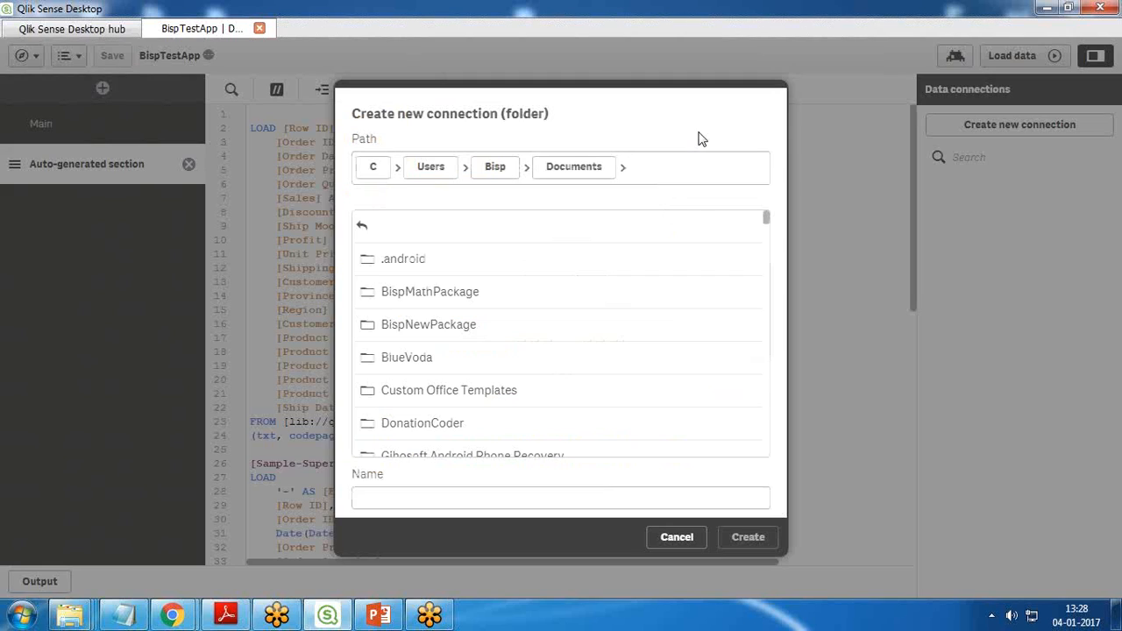
pyautogui.click(365, 227)
pyautogui.click(364, 227)
pyautogui.click(365, 227)
pyautogui.click(365, 227)
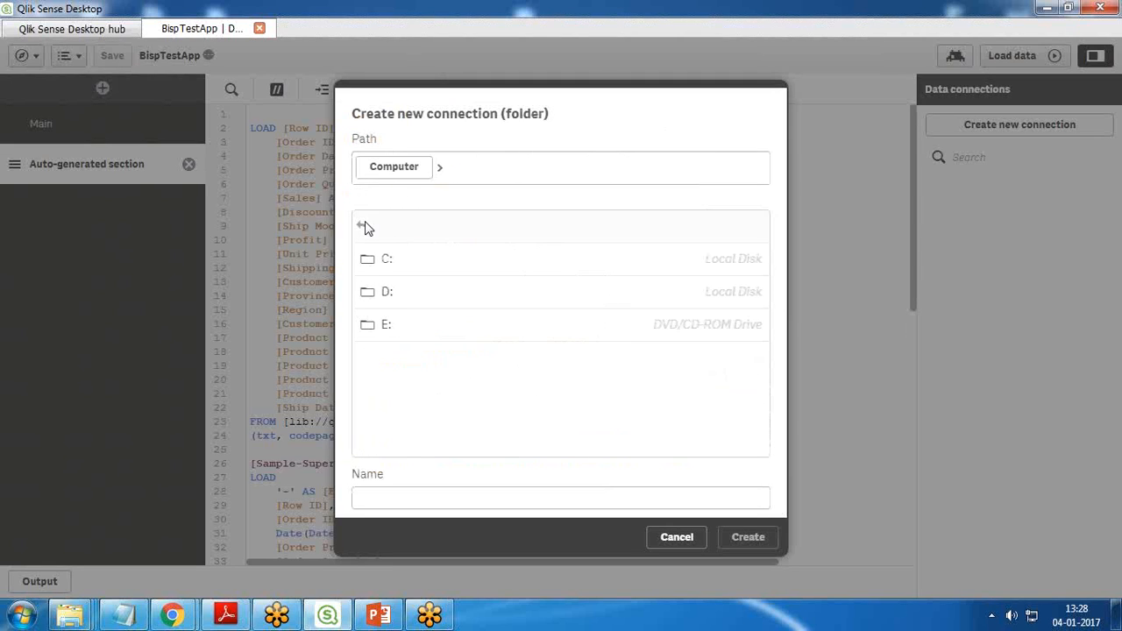
pyautogui.click(394, 296)
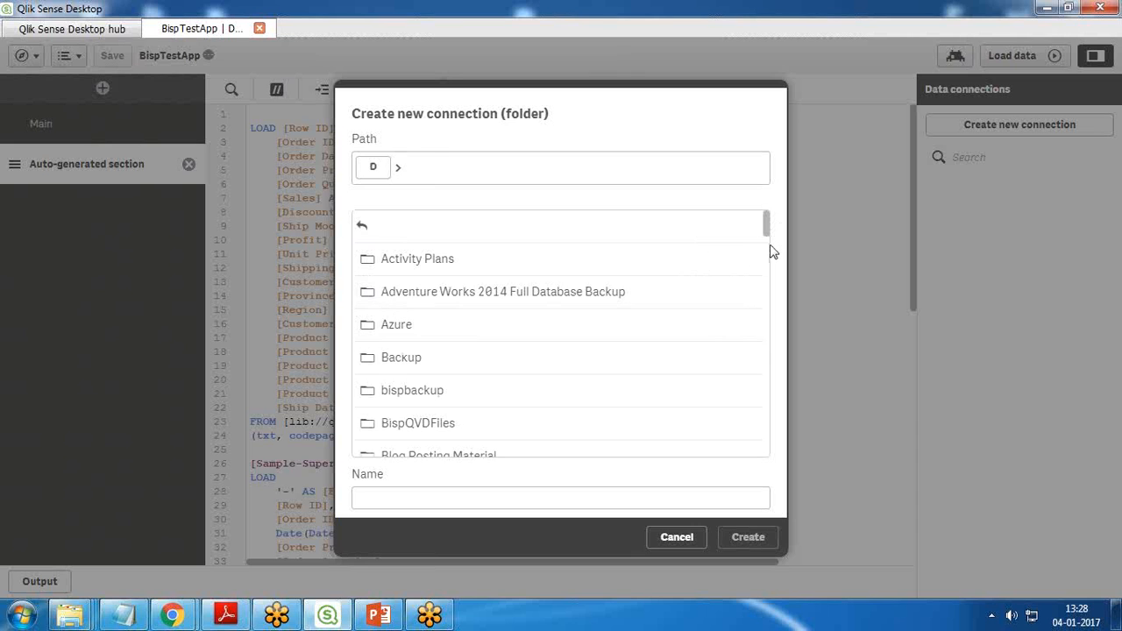
pyautogui.moveTo(769, 231); pyautogui.dragTo(768, 266)
pyautogui.click(403, 322)
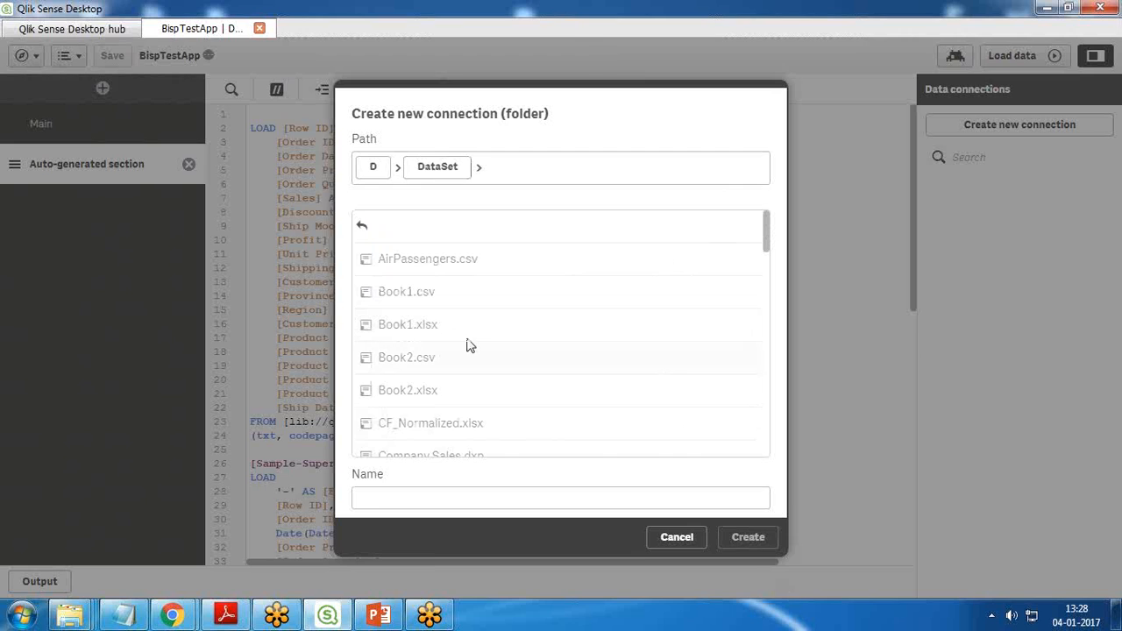
# Step: Name the folder connection DataSets and create it
pyautogui.click(384, 499)
pyautogui.write('DataS')
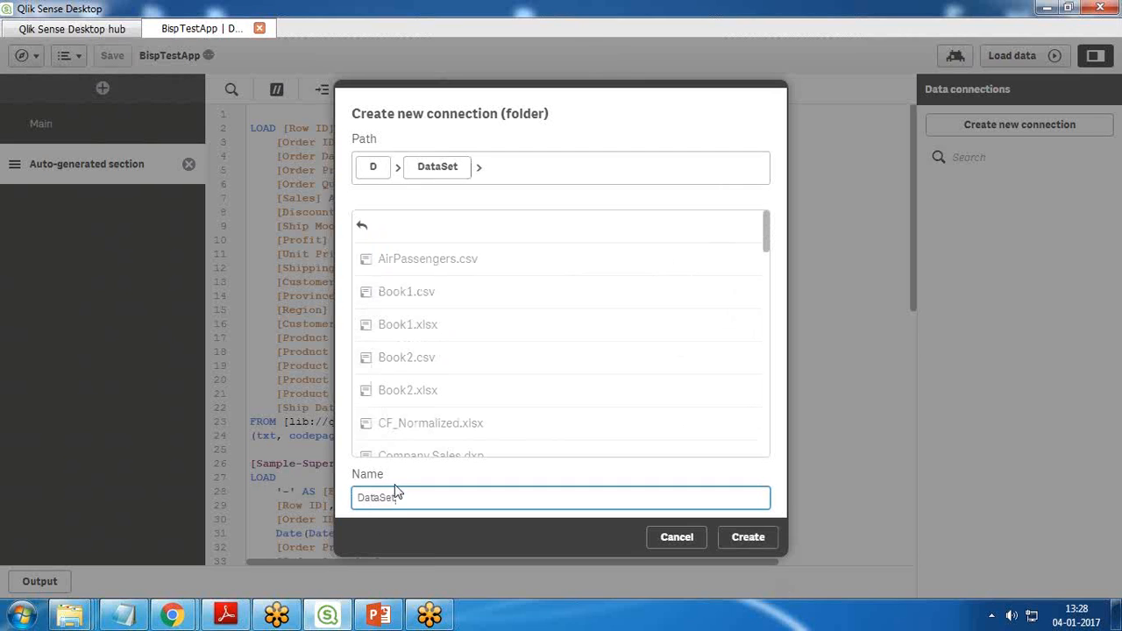
pyautogui.write('ets')
pyautogui.click(741, 541)
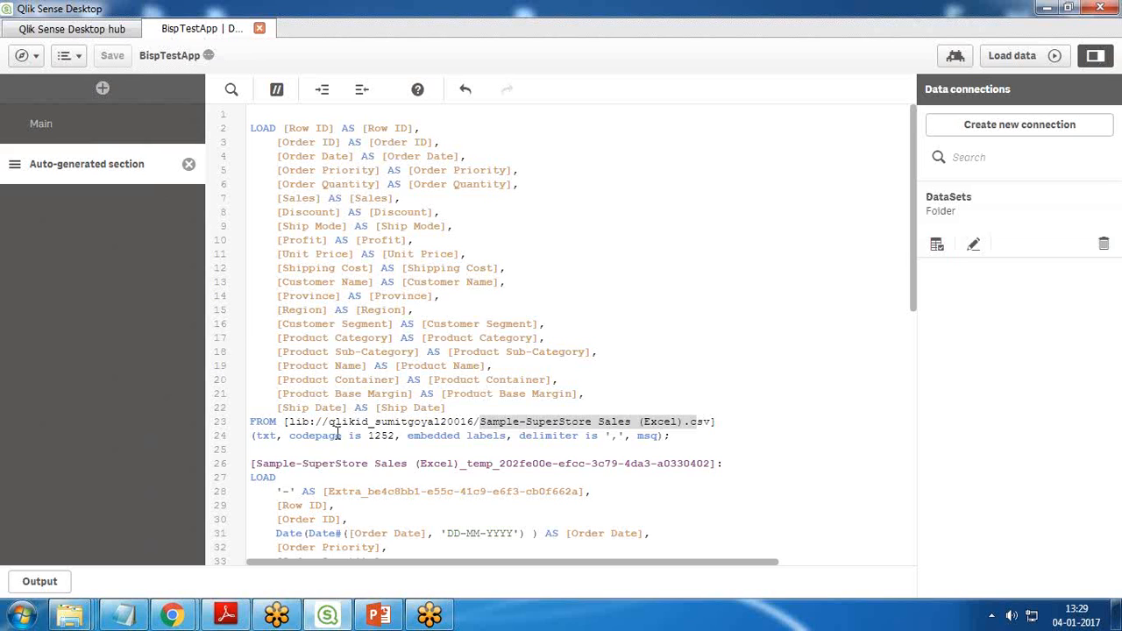
# Step: Replace the cloud connection name in the FROM clause on line 23 with DataSets and check the CSV file name after it
pyautogui.moveTo(329, 419); pyautogui.dragTo(476, 414)
pyautogui.press('BackSpace')
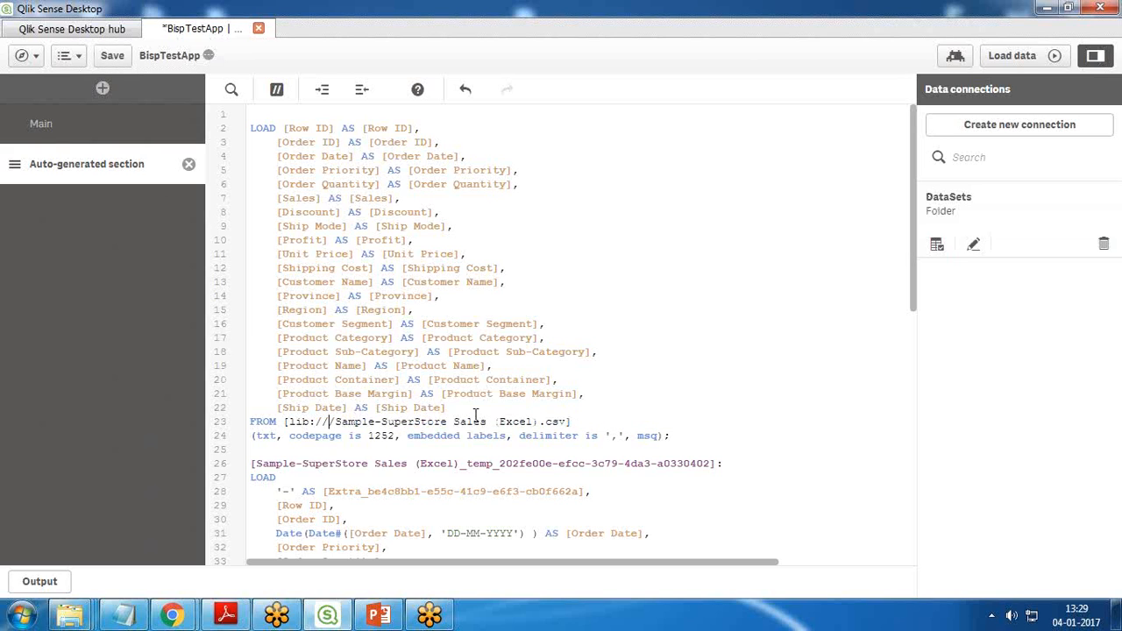
pyautogui.write('DataSets')
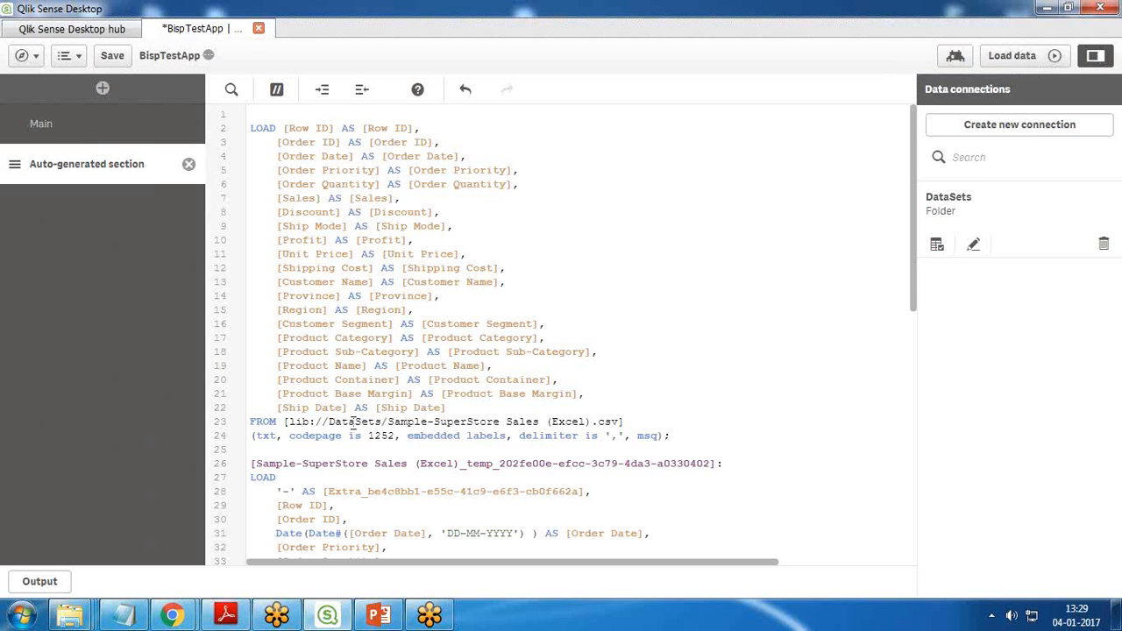
pyautogui.moveTo(383, 421); pyautogui.dragTo(629, 421)
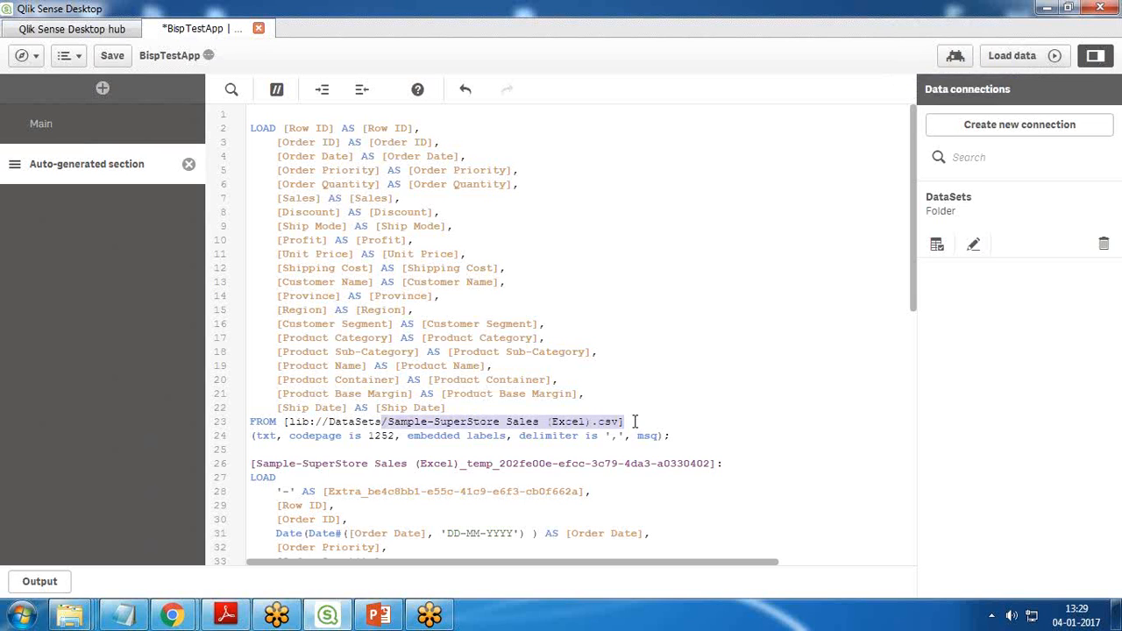
# Step: Load the data with the edited script, review the fetched lines in the load progress, and dismiss the report
pyautogui.click(1017, 55)
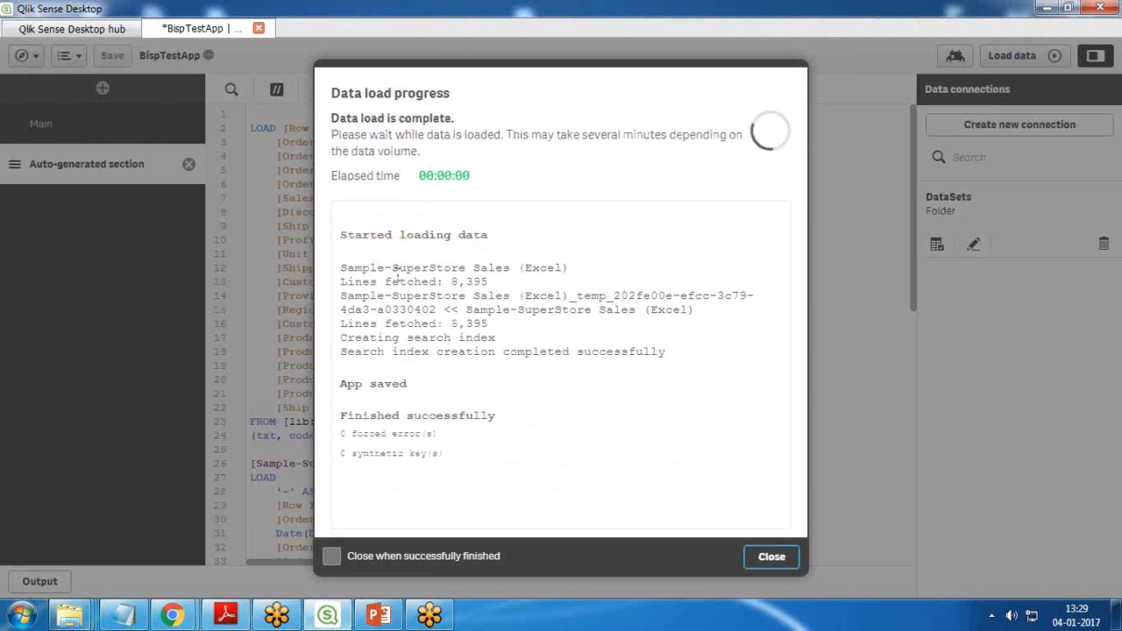
pyautogui.moveTo(346, 235); pyautogui.dragTo(475, 235)
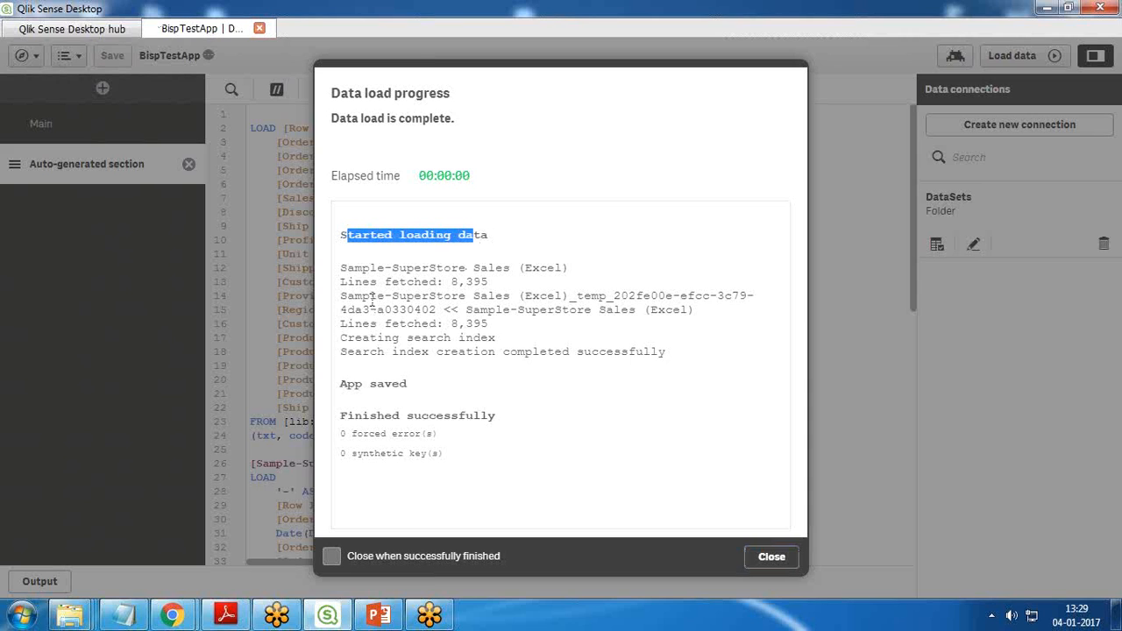
pyautogui.moveTo(451, 281); pyautogui.dragTo(484, 282)
pyautogui.click(1103, 567)
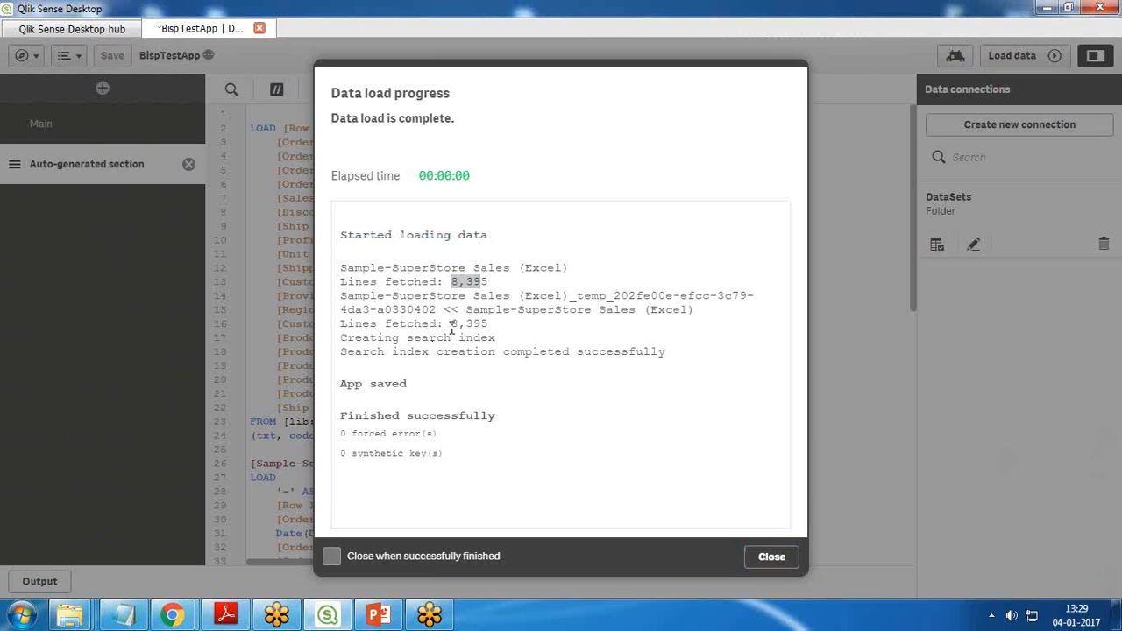
pyautogui.click(771, 557)
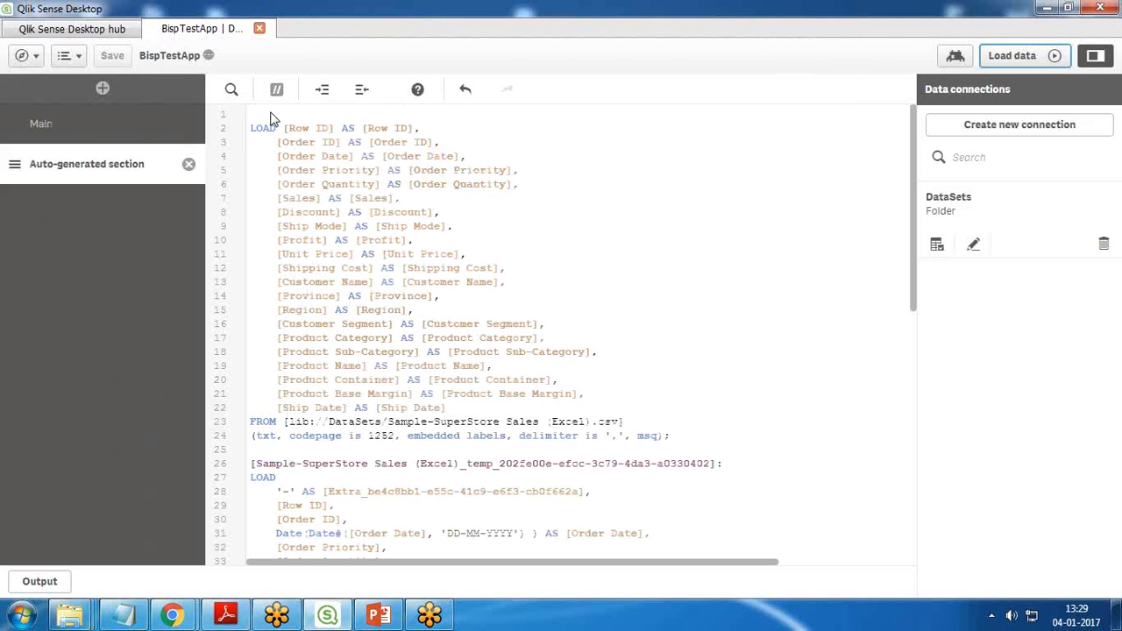
# Step: Go through the app overview to the Data manager and examine SalesTable in the Tables and Associations views
pyautogui.click(39, 57)
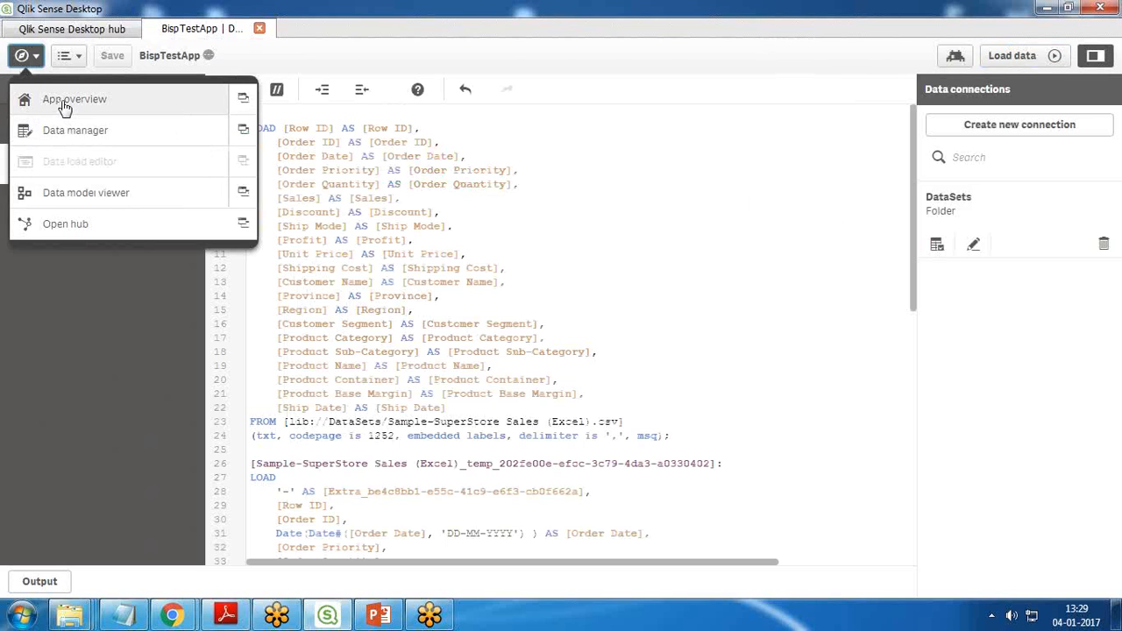
pyautogui.click(65, 105)
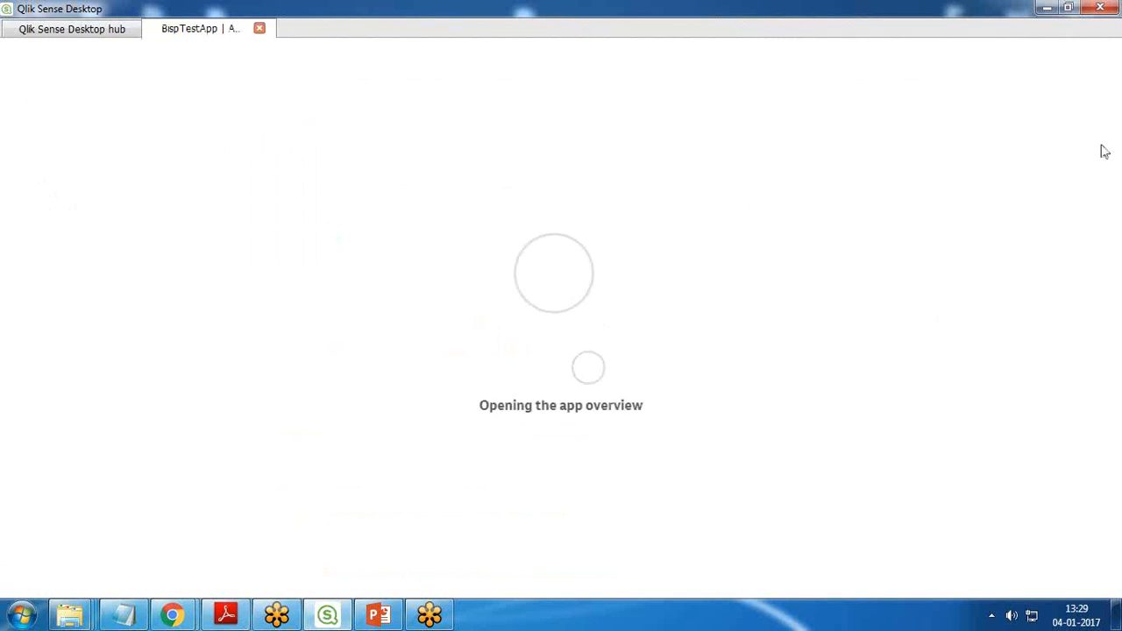
pyautogui.click(38, 58)
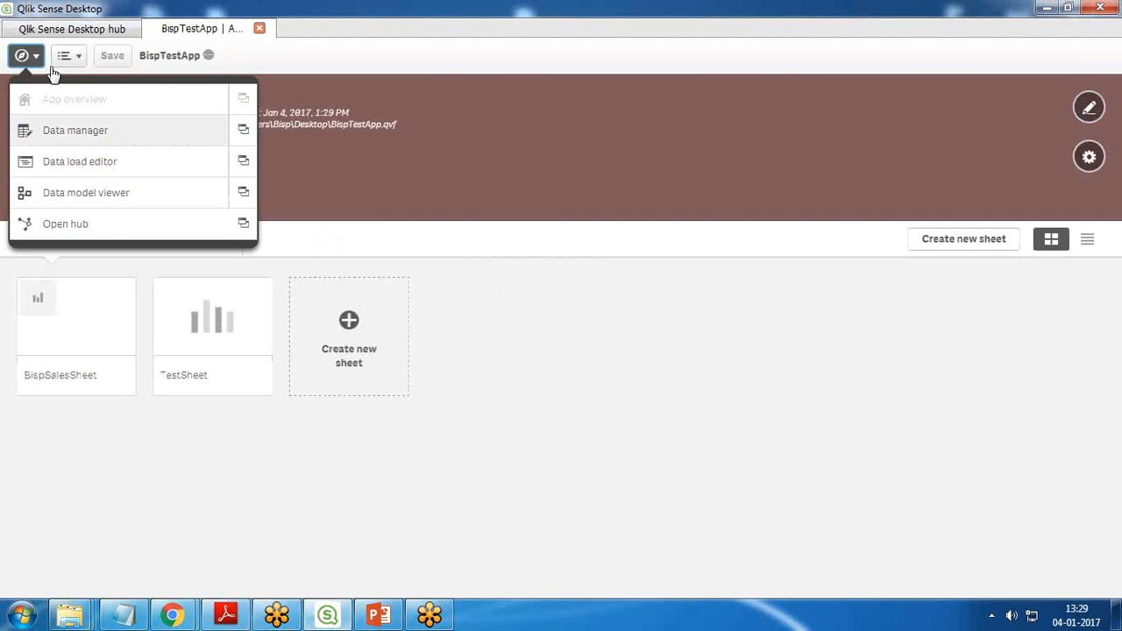
pyautogui.click(64, 137)
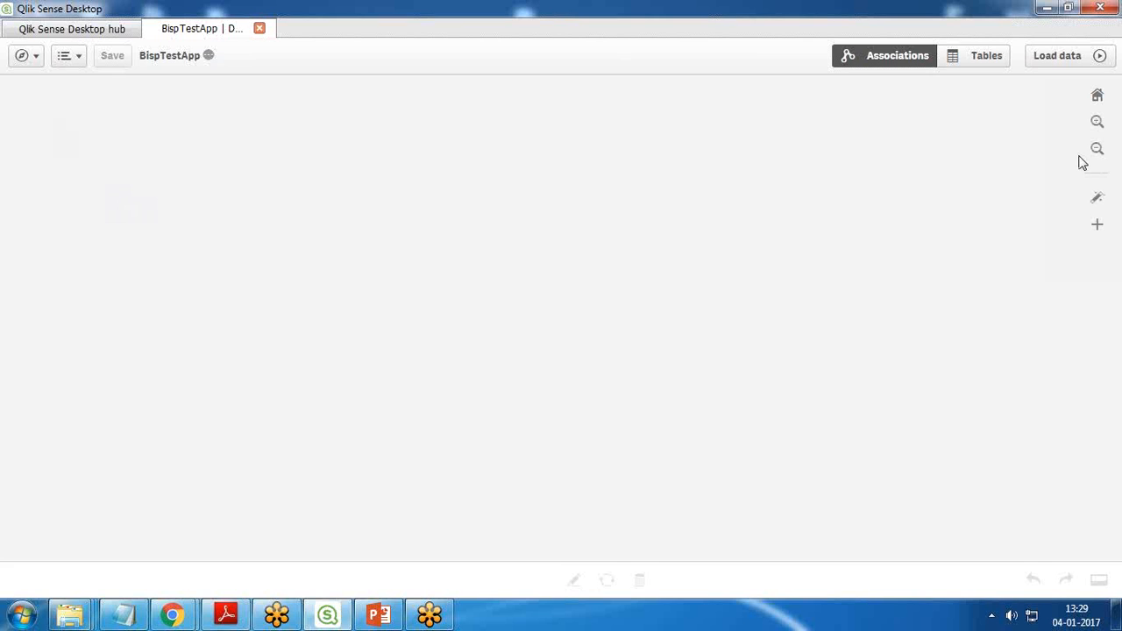
pyautogui.click(993, 58)
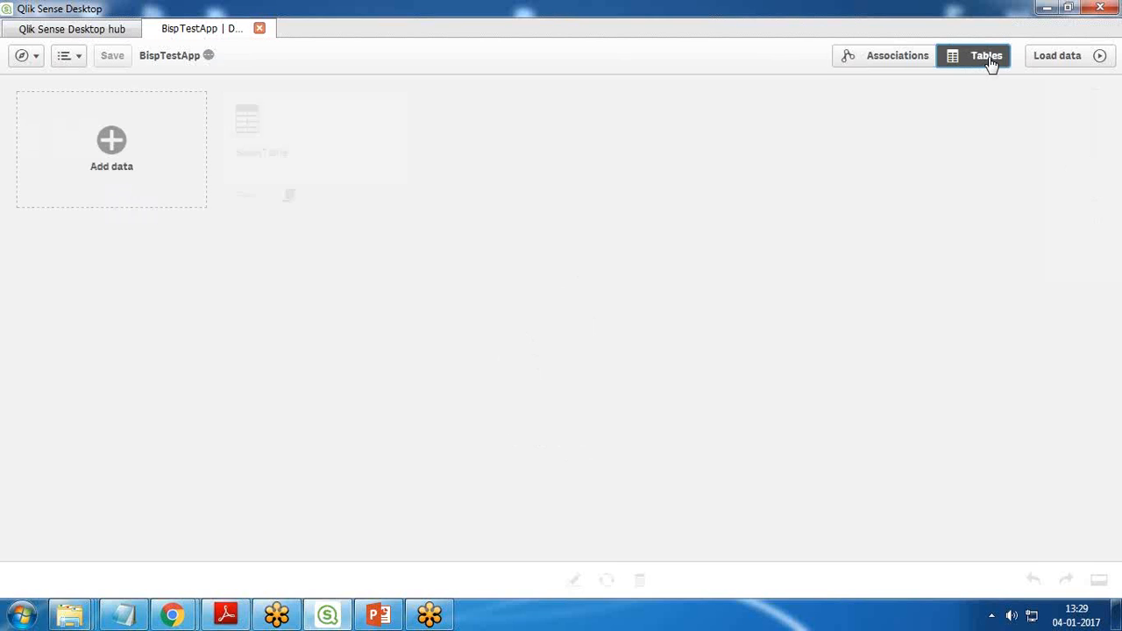
pyautogui.click(251, 143)
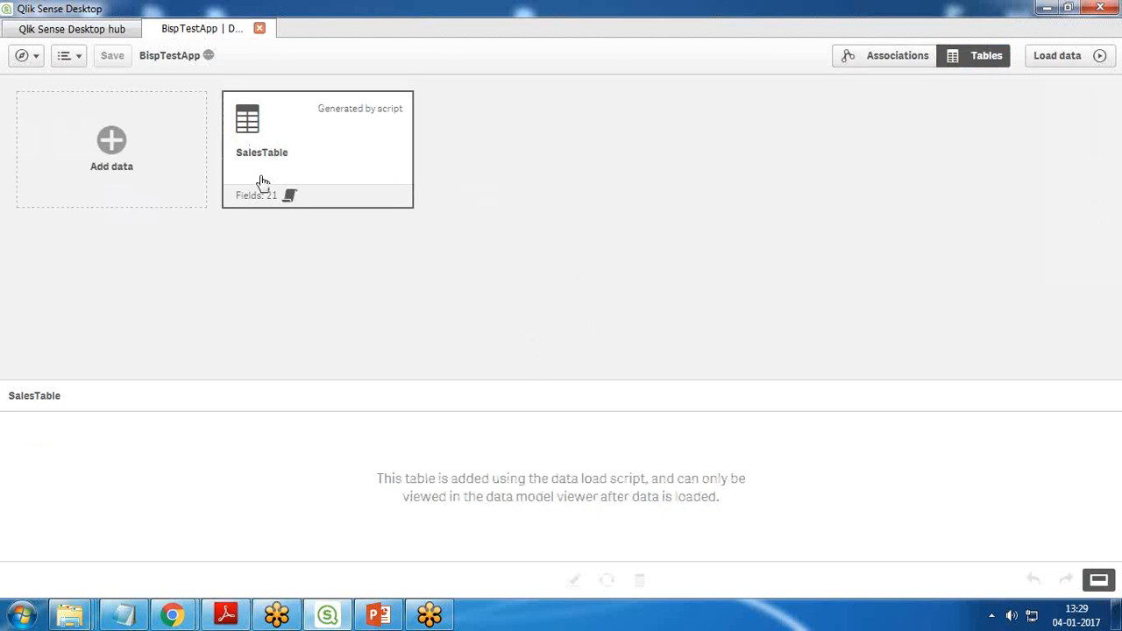
pyautogui.click(863, 61)
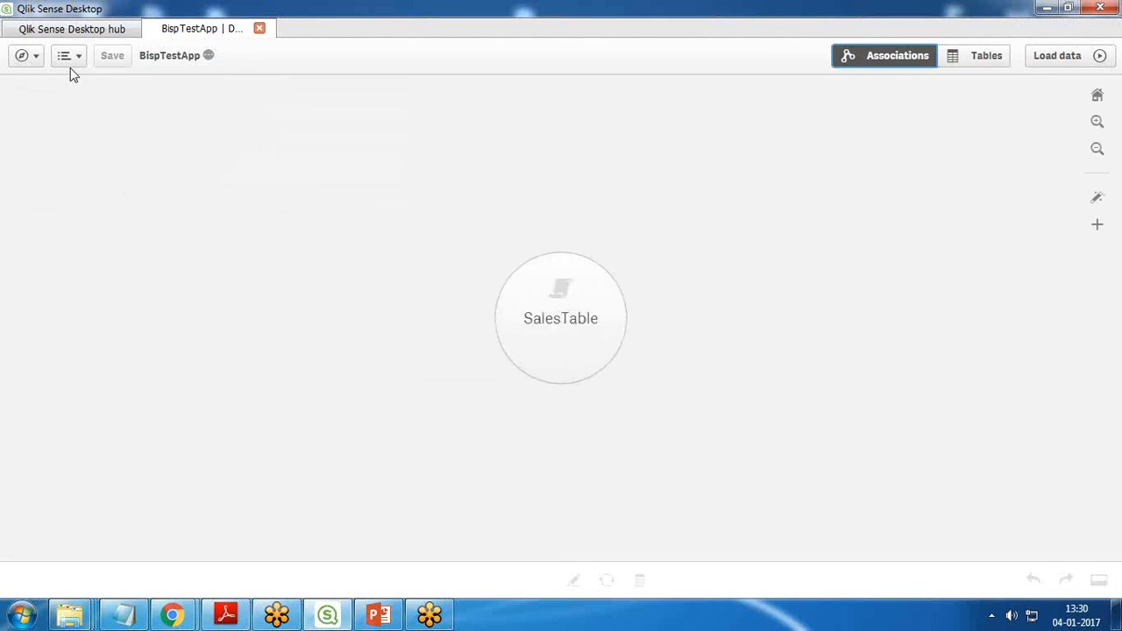
# Step: Return to the app overview and open BispSalesSheet to view its sales by region chart
pyautogui.click(37, 57)
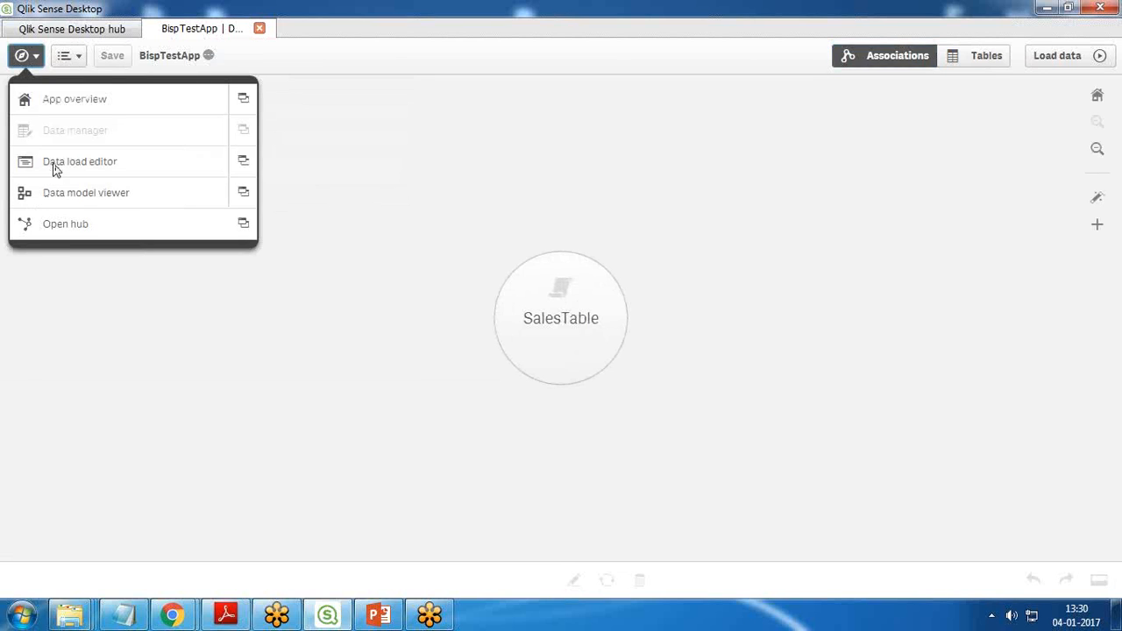
pyautogui.click(67, 103)
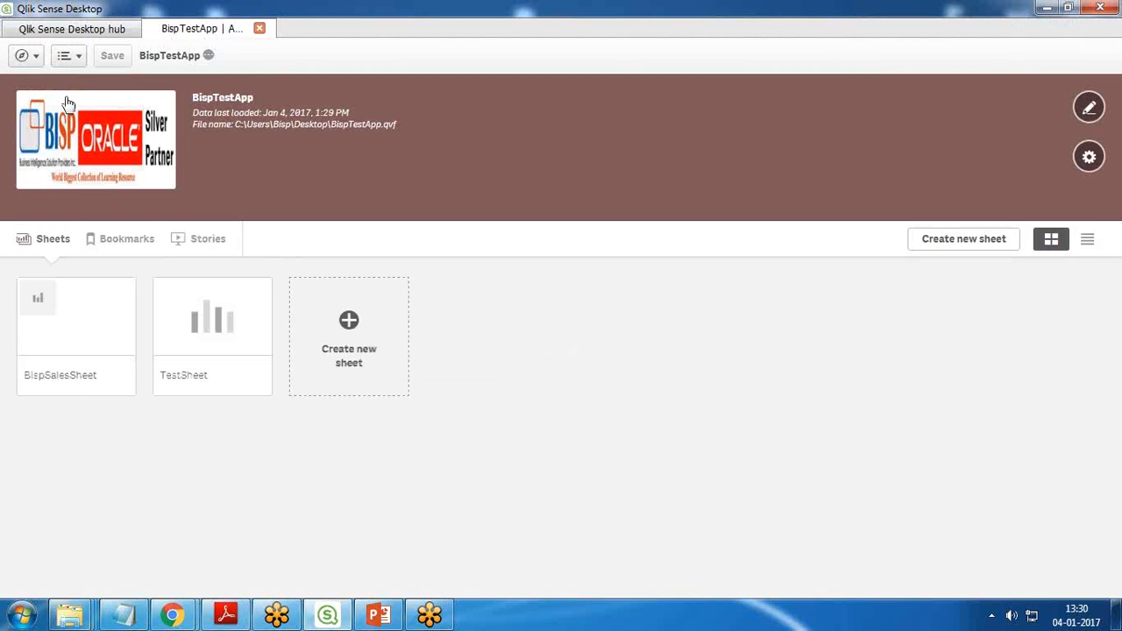
pyautogui.click(71, 326)
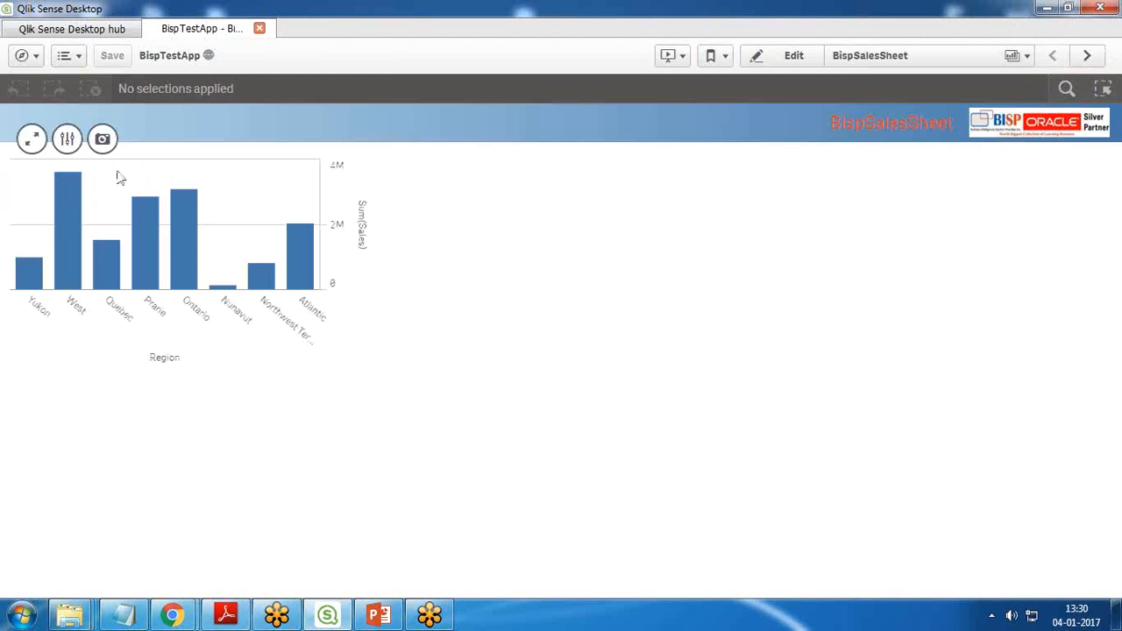
# Step: Filter the sales chart to the Atlantic region, confirm the selection, and clear the Region filter
pyautogui.click(299, 276)
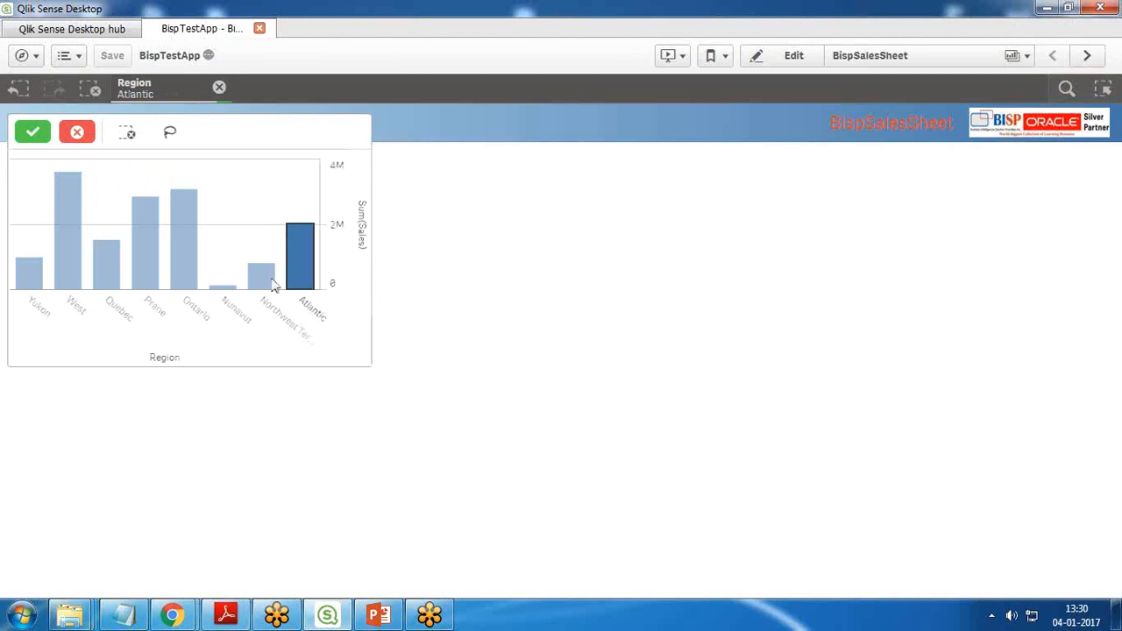
pyautogui.click(277, 450)
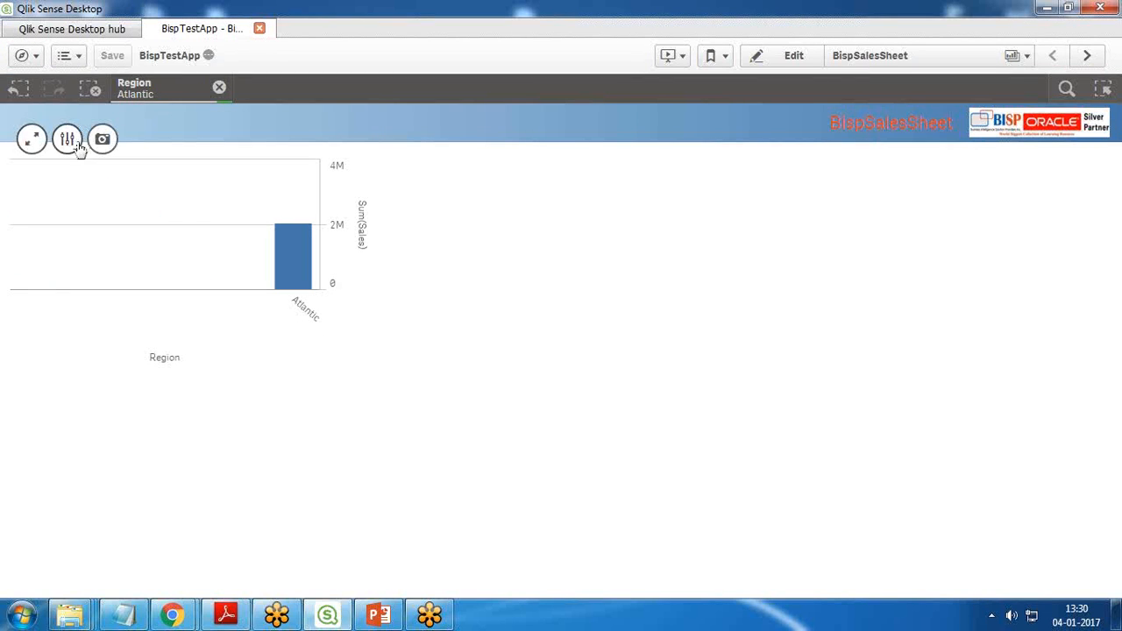
pyautogui.click(219, 87)
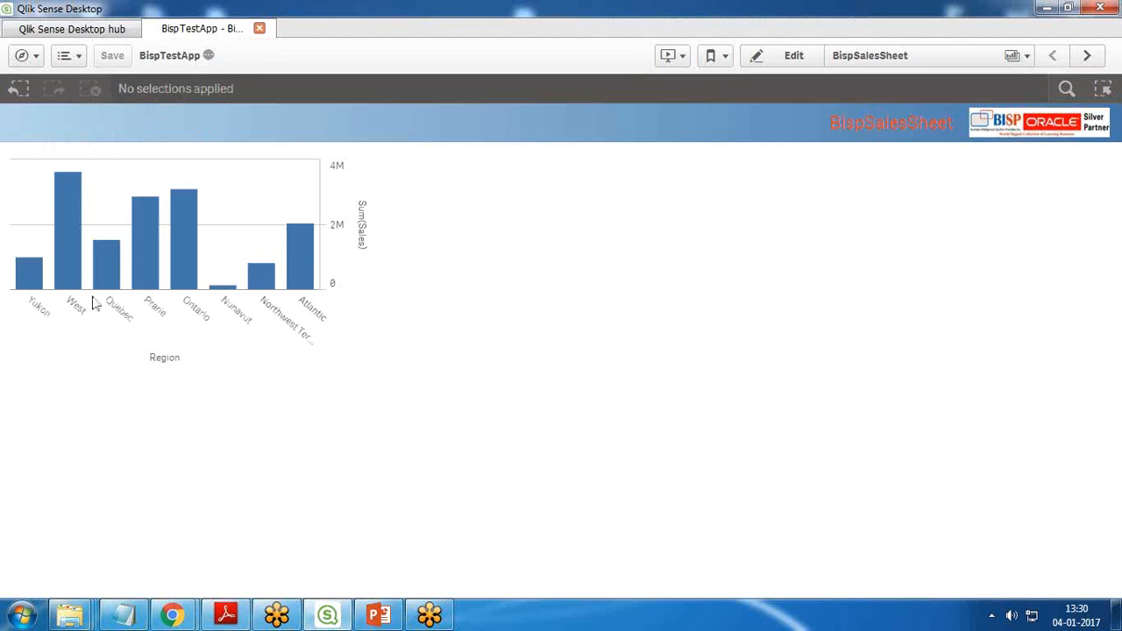
# Step: Go from the sheet to the Data load editor, examine the connection types offered for a new connection, and dismiss the list
pyautogui.moveTo(238, 314)
pyautogui.moveTo(317, 163)
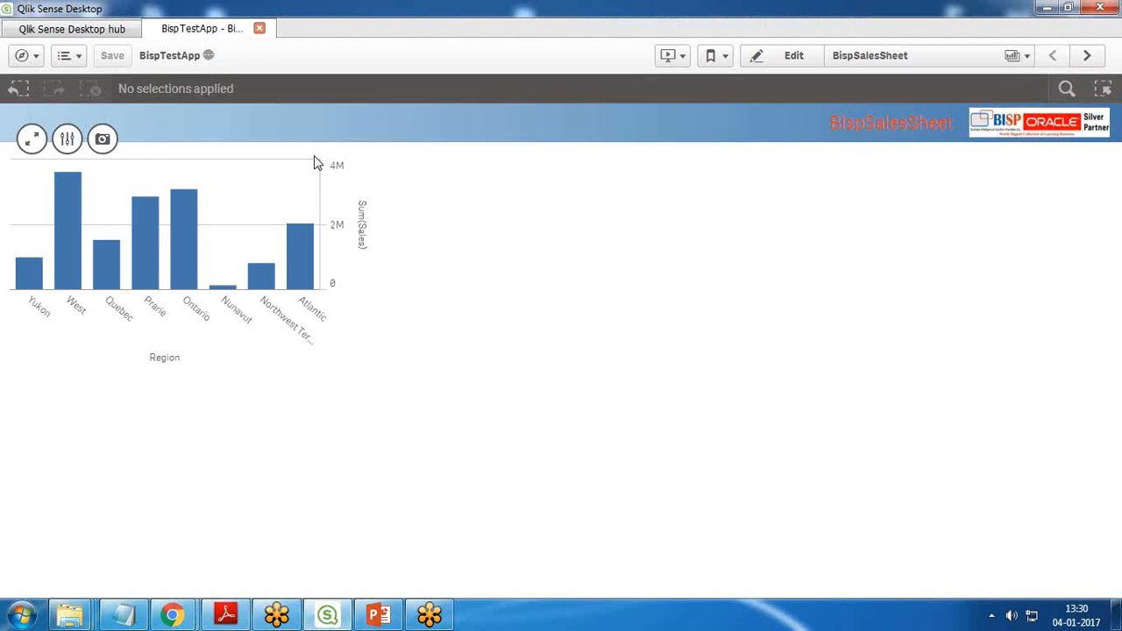
pyautogui.click(35, 58)
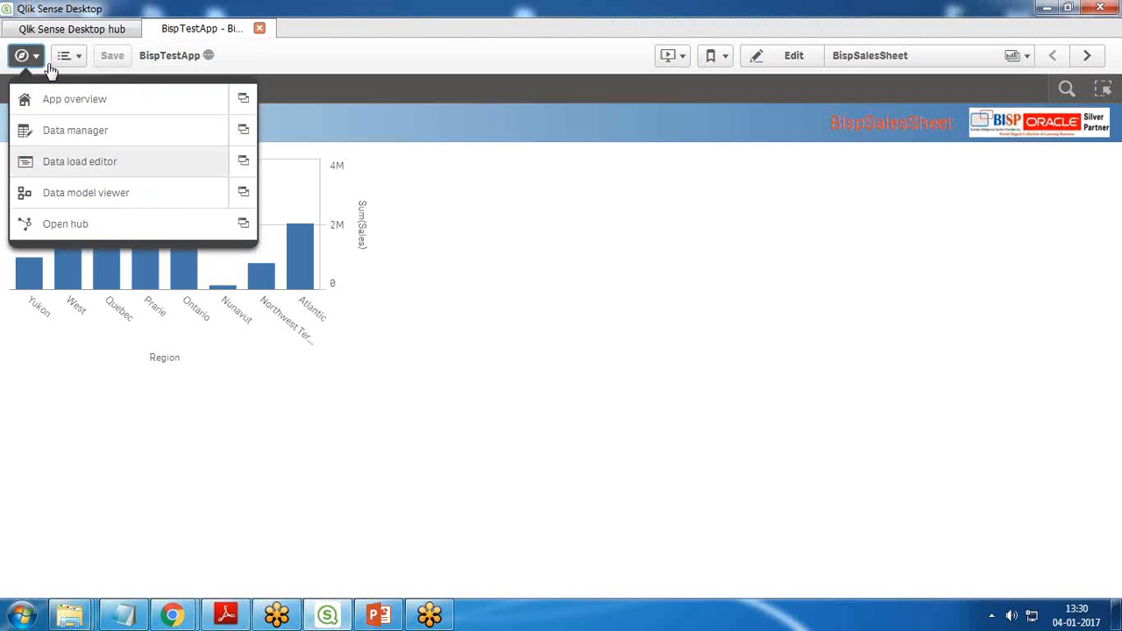
pyautogui.click(62, 168)
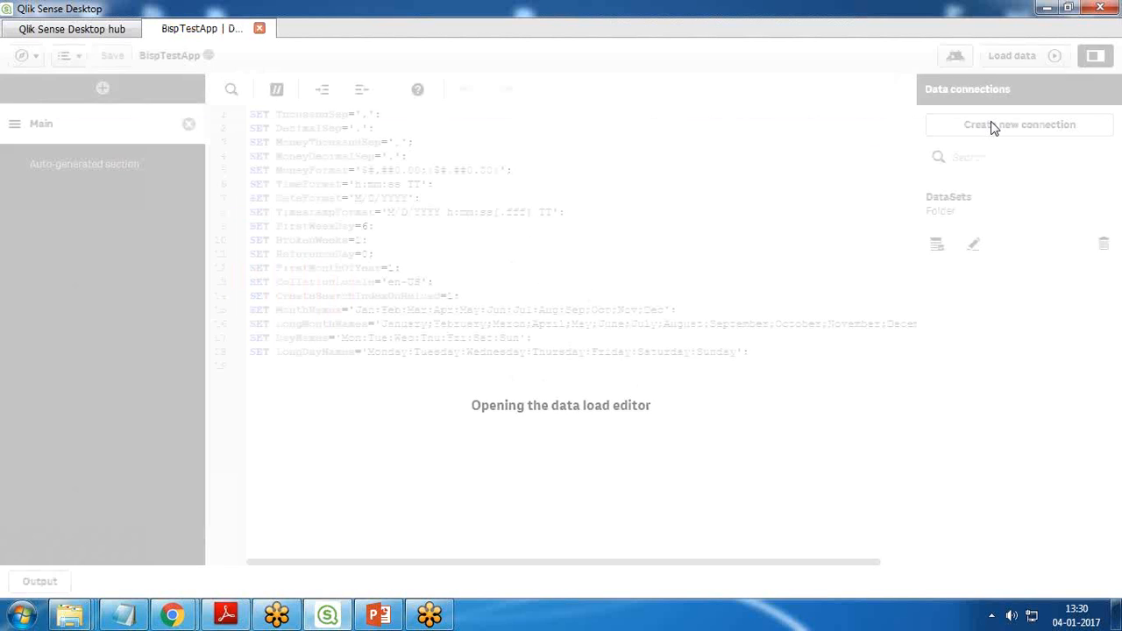
pyautogui.click(996, 131)
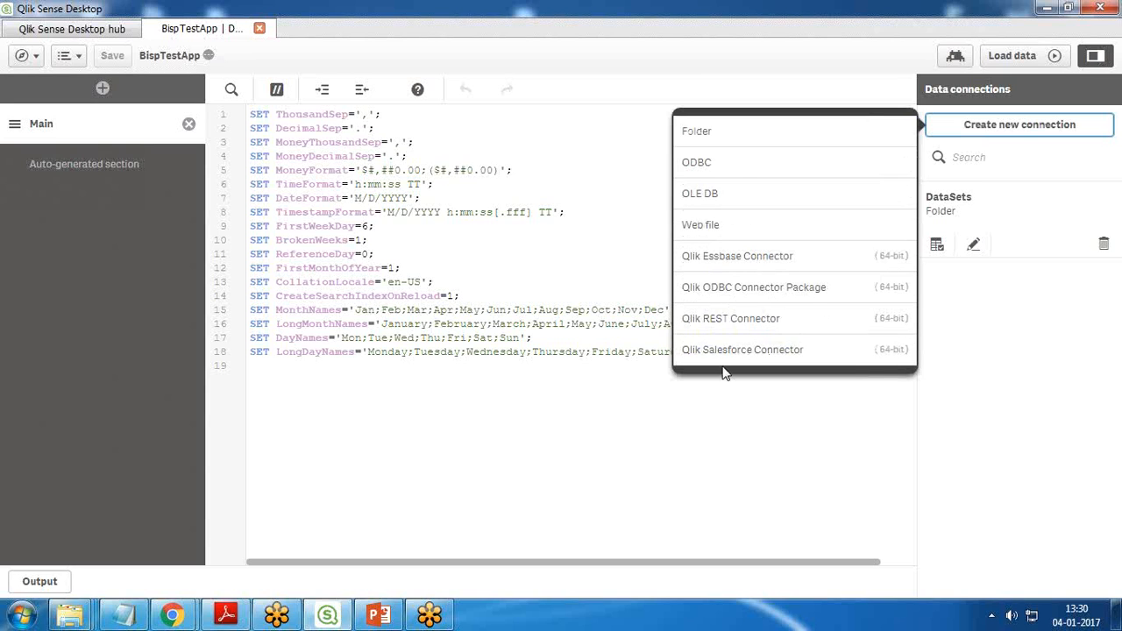
pyautogui.click(701, 433)
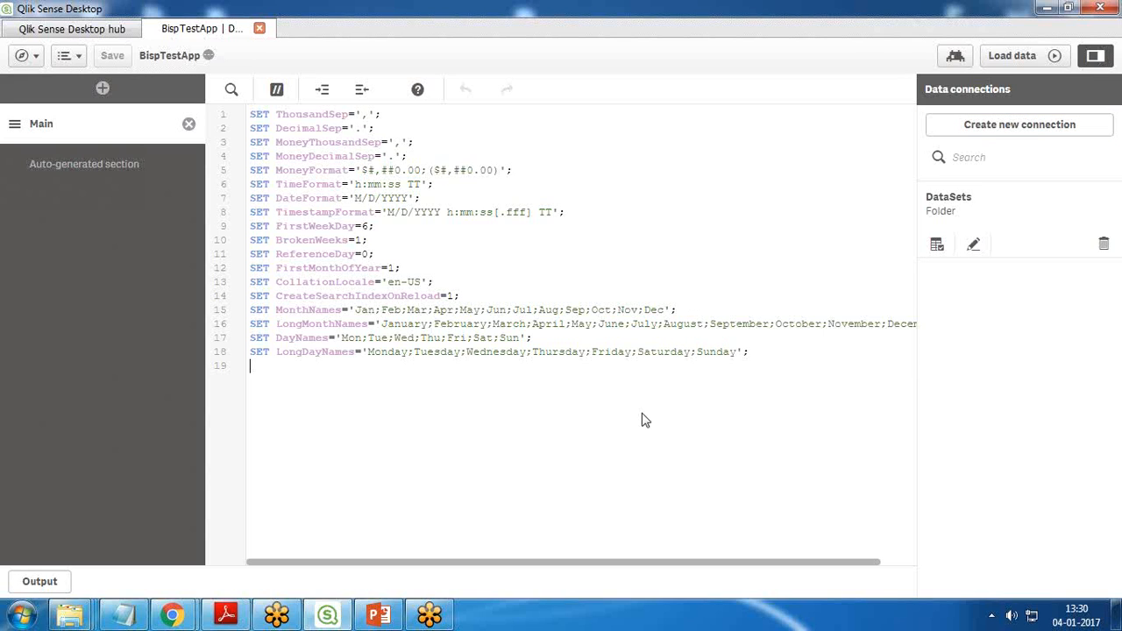
# Step: Open Add data, look through the connectors under Connect my data to the end of the list, and close it without adding anything
pyautogui.click(68, 55)
pyautogui.click(81, 107)
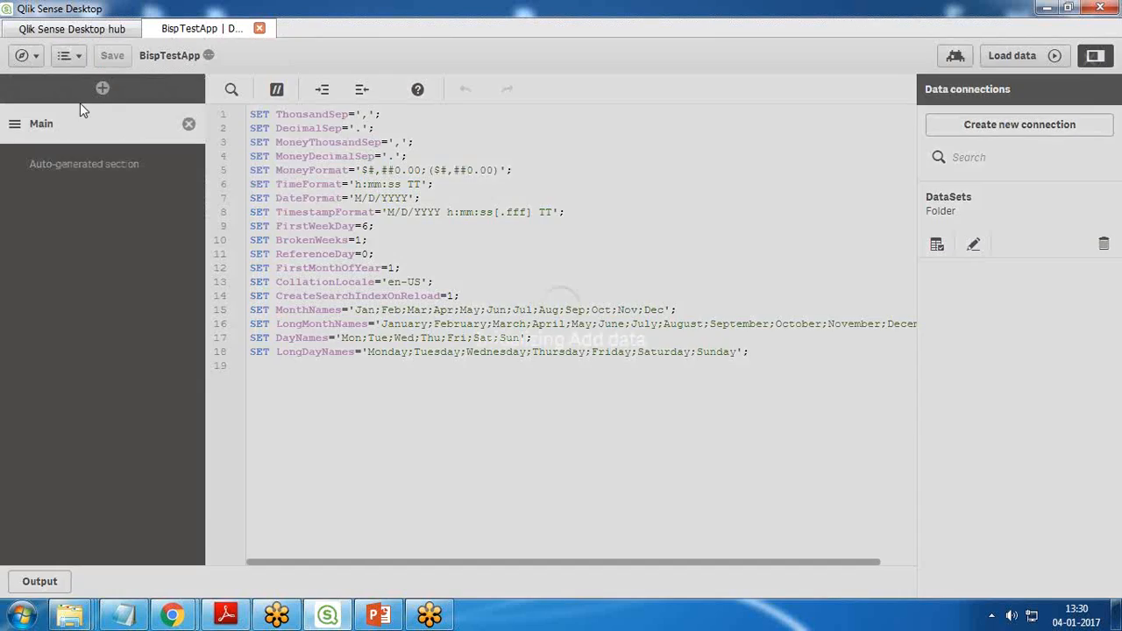
pyautogui.click(574, 167)
pyautogui.scroll(-2, 748, 391)
pyautogui.scroll(2, 749, 390)
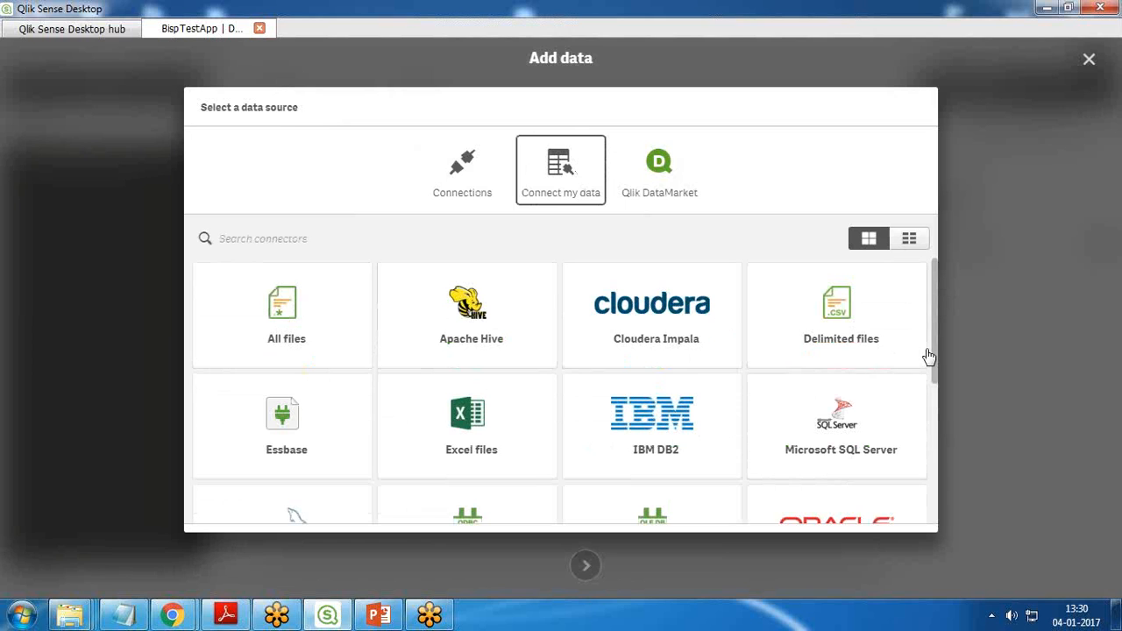
pyautogui.moveTo(936, 335); pyautogui.dragTo(933, 423)
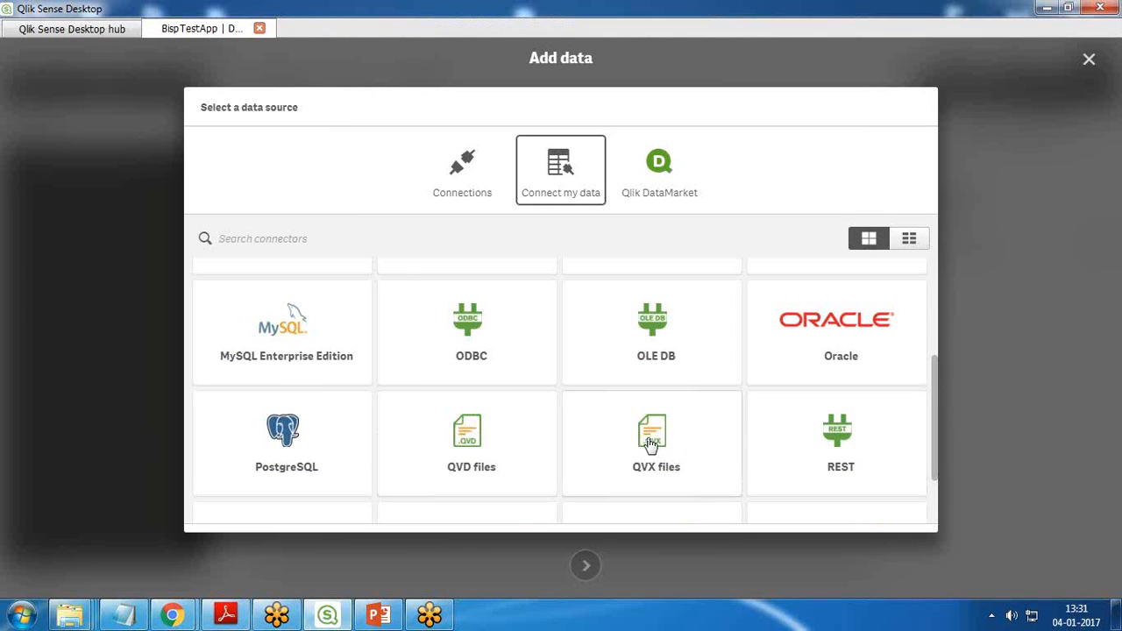
pyautogui.scroll(-1, 863, 443)
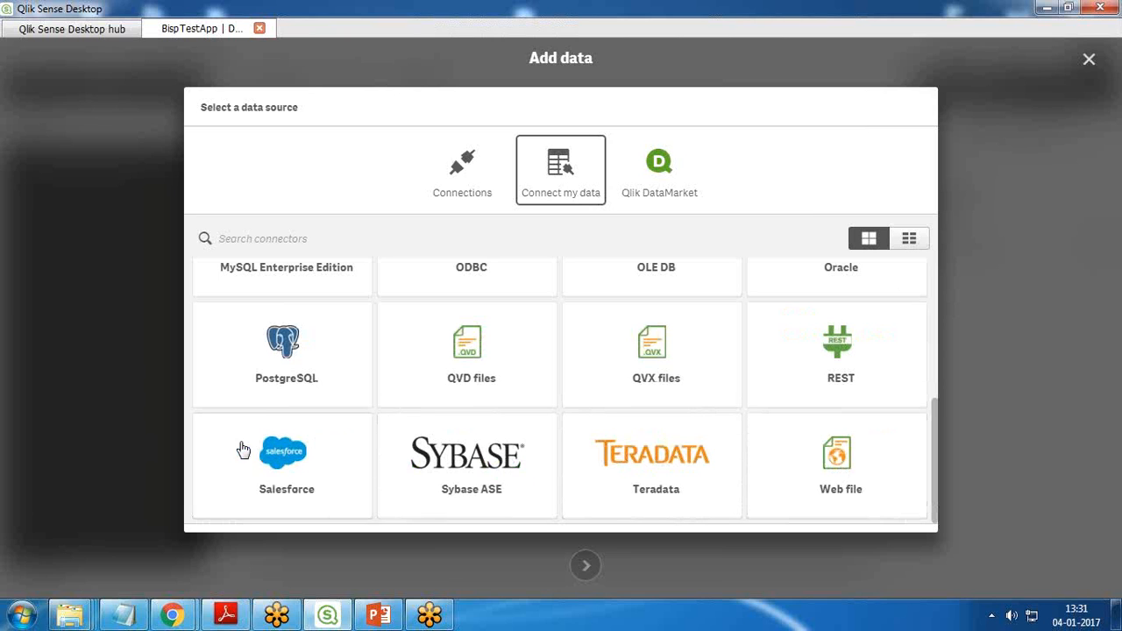
pyautogui.click(1088, 59)
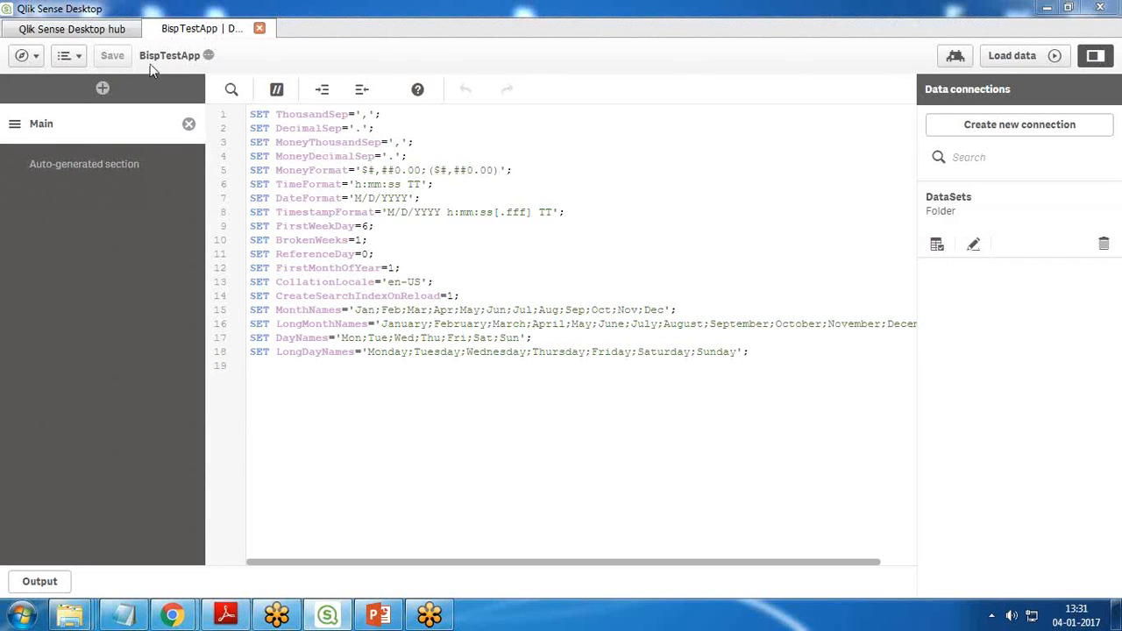
# Step: Close BispTestApp, minimize Qlik Sense Desktop, and switch to the Qlik Cloud hub in Chrome with no dialog open
pyautogui.click(259, 29)
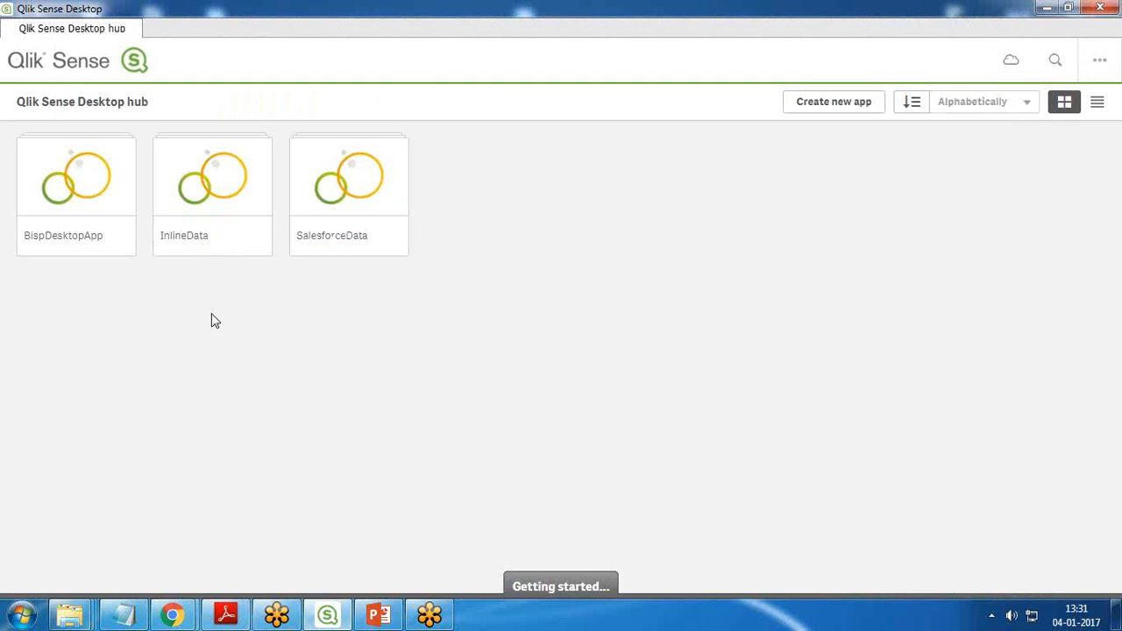
pyautogui.click(1046, 8)
pyautogui.click(1046, 8)
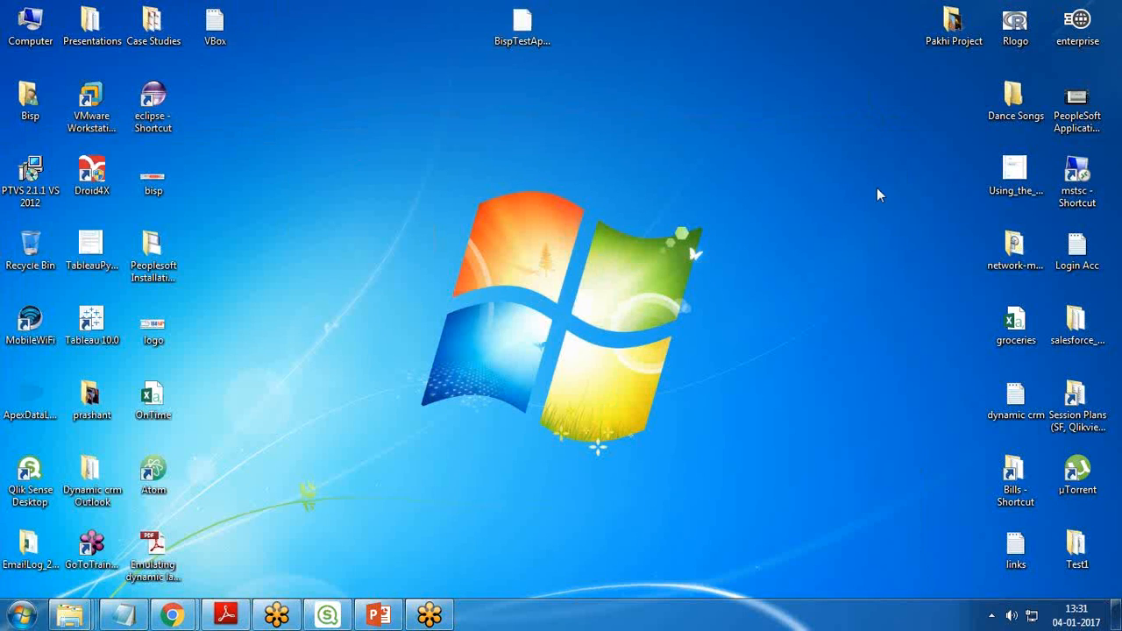
pyautogui.click(175, 617)
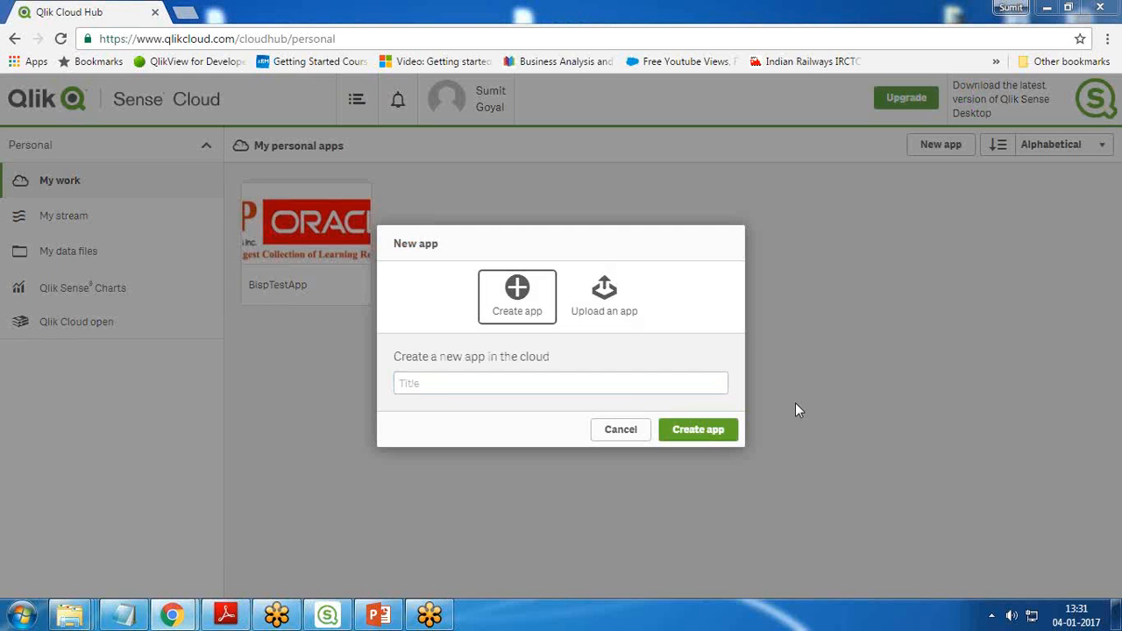
pyautogui.click(619, 430)
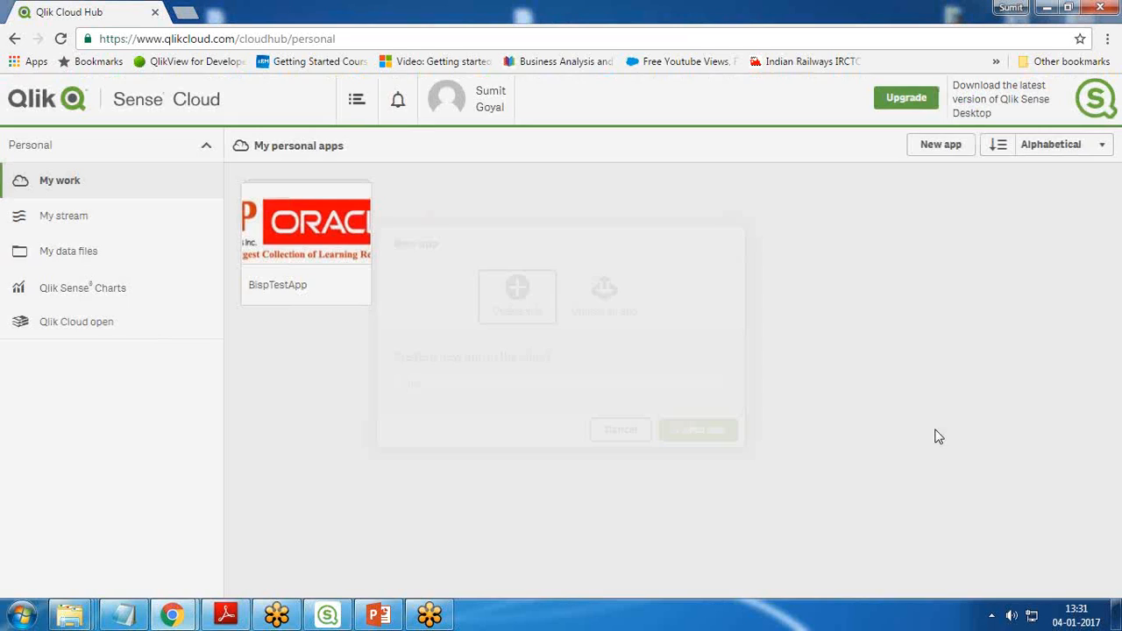
# Step: Upload BispTestApp.qvf from the Desktop folder as a new app to the personal apps in Qlik Sense Cloud
pyautogui.click(940, 144)
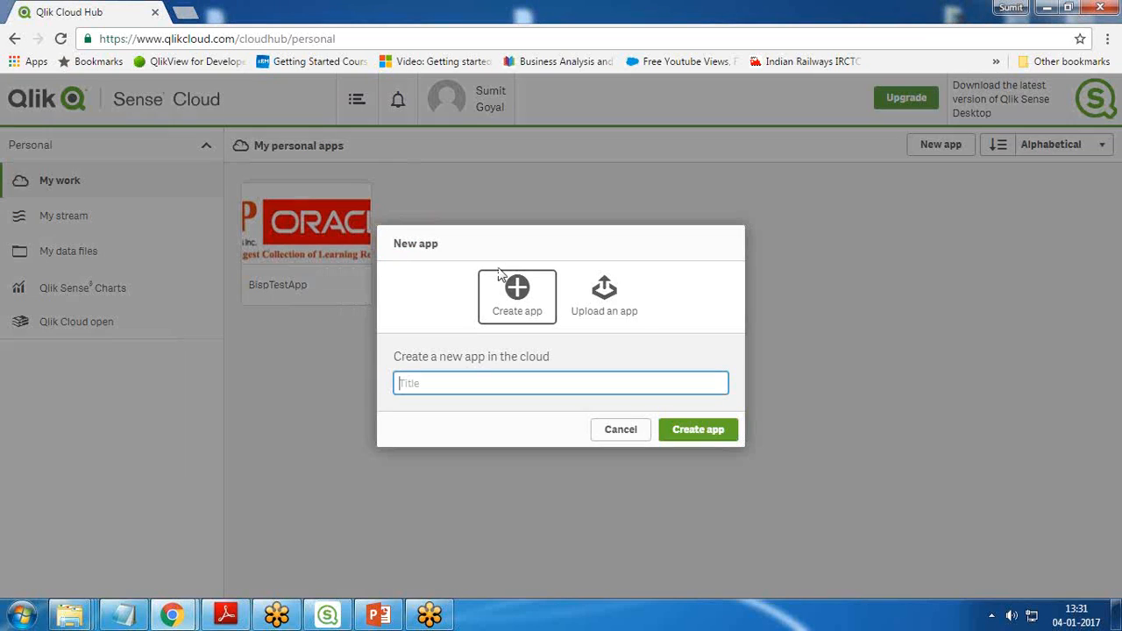
pyautogui.click(613, 302)
pyautogui.click(577, 388)
pyautogui.moveTo(751, 250); pyautogui.dragTo(746, 419)
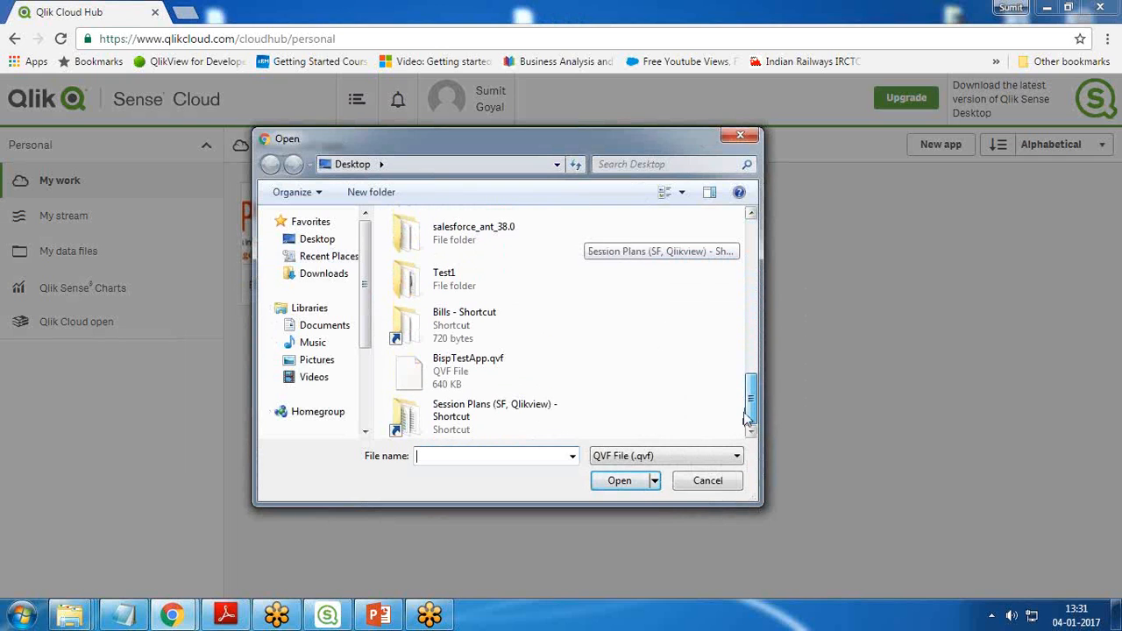
pyautogui.click(473, 372)
pyautogui.click(642, 487)
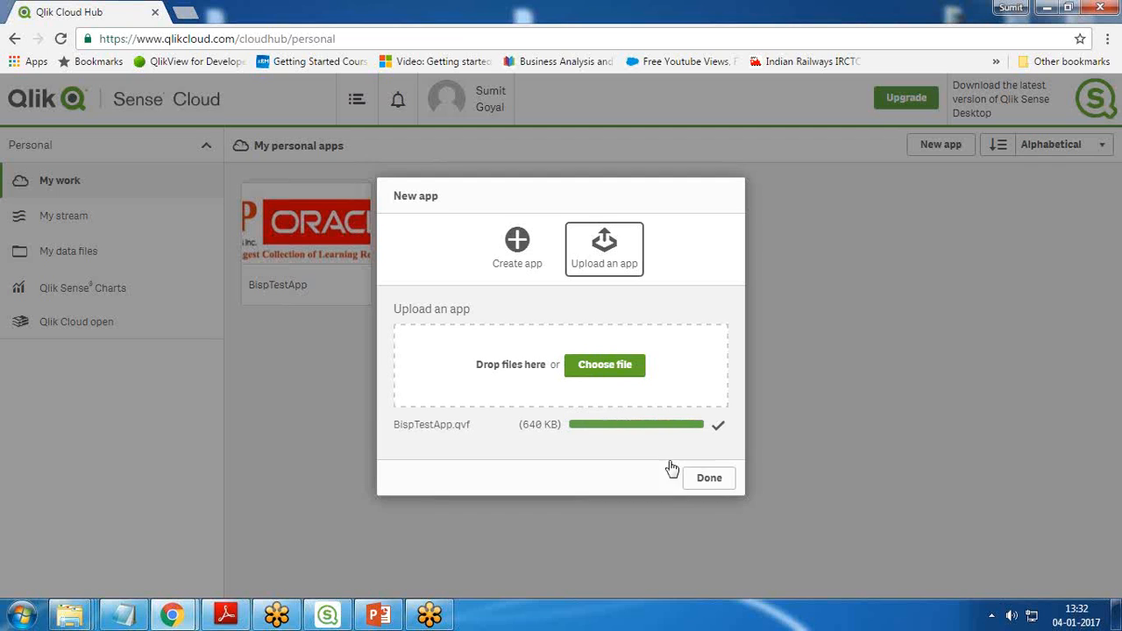
pyautogui.hotkey('alt', 'Tab')
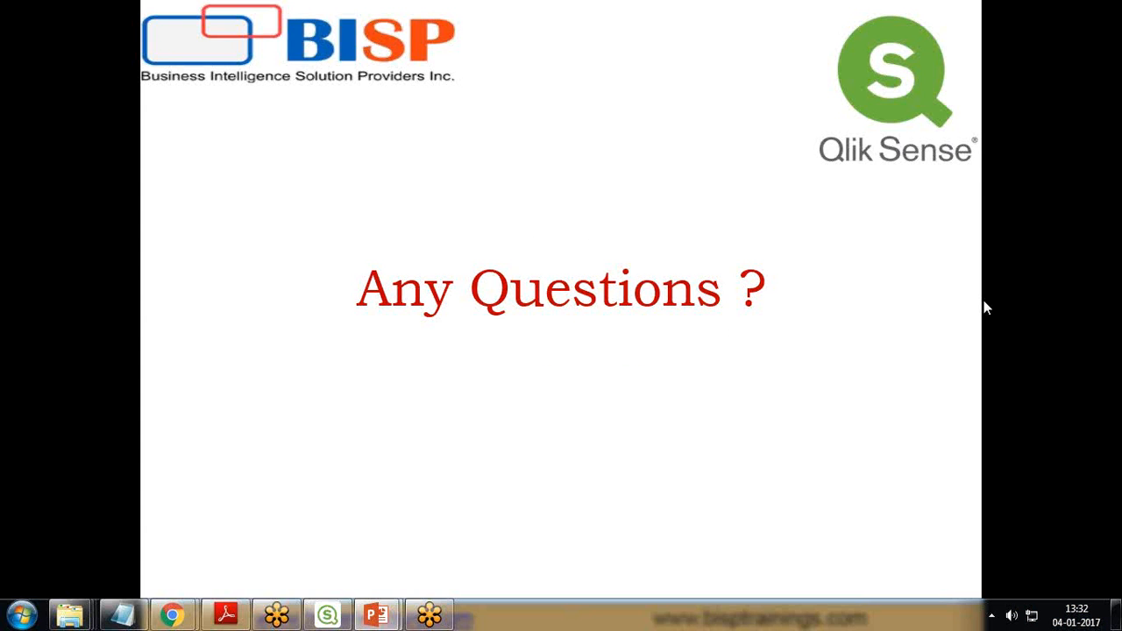